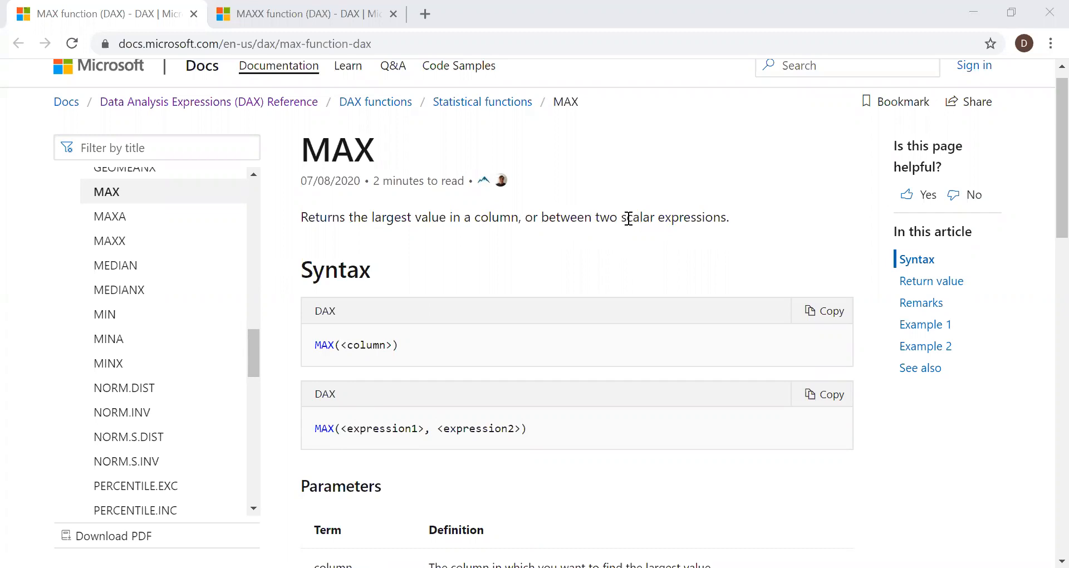
Review the description, syntax, parameters and return value of the DAX MAX function in the documentation.
drag(626, 218, 651, 218)
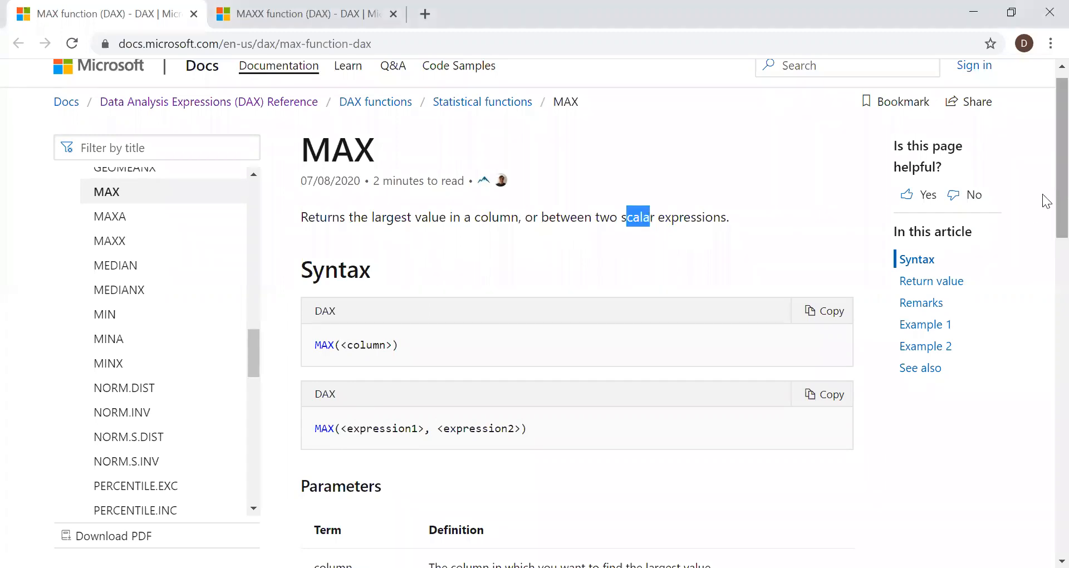
drag(1059, 197, 1058, 252)
scroll(1043, 256, down, 2)
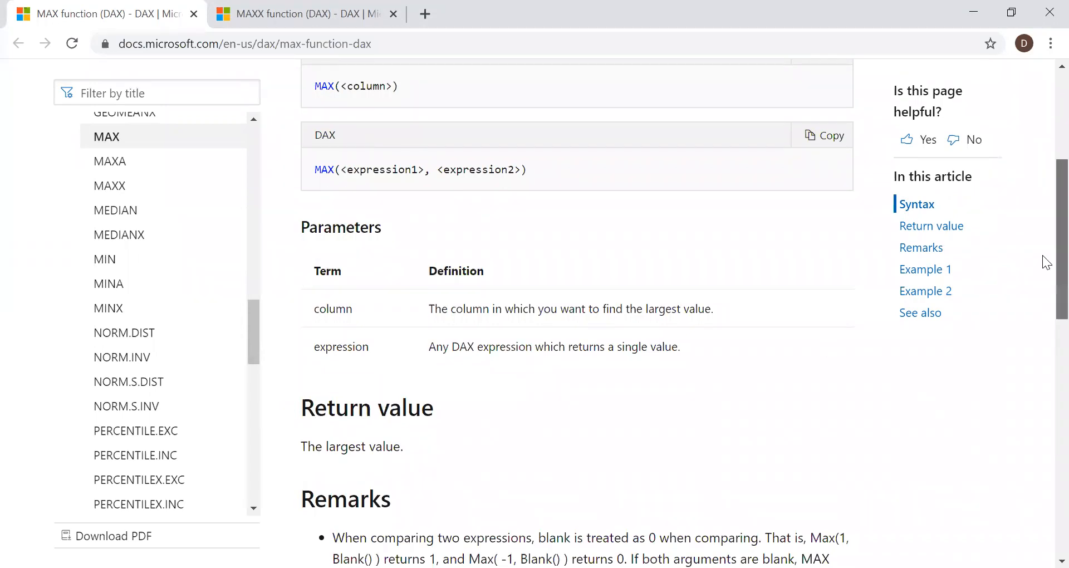
scroll(1044, 195, up, 4)
scroll(1045, 195, up, 1)
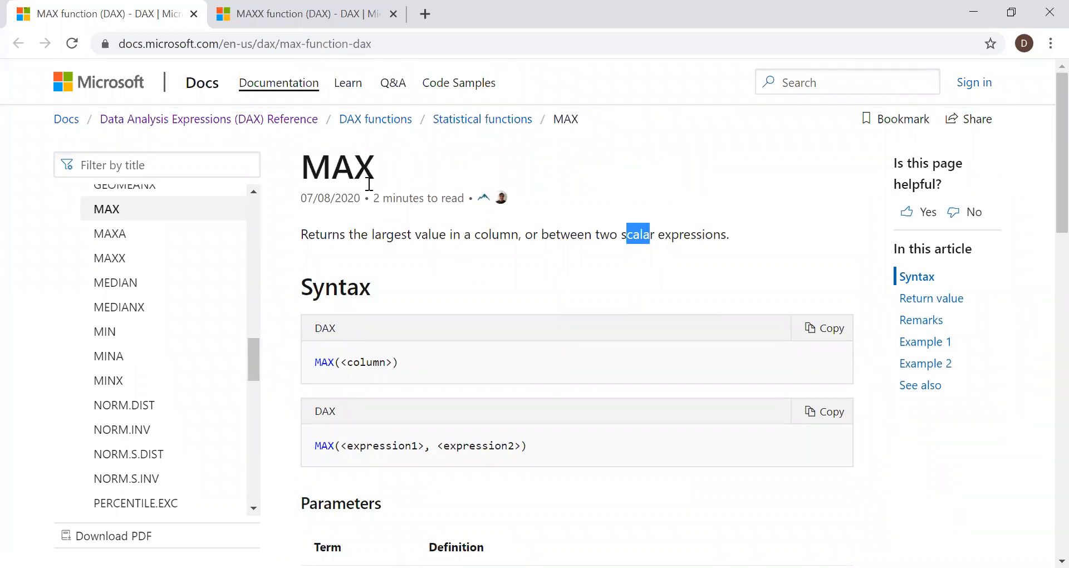
Open the MAXX function documentation and examine its syntax, table and expression parameters, and return value.
click(268, 15)
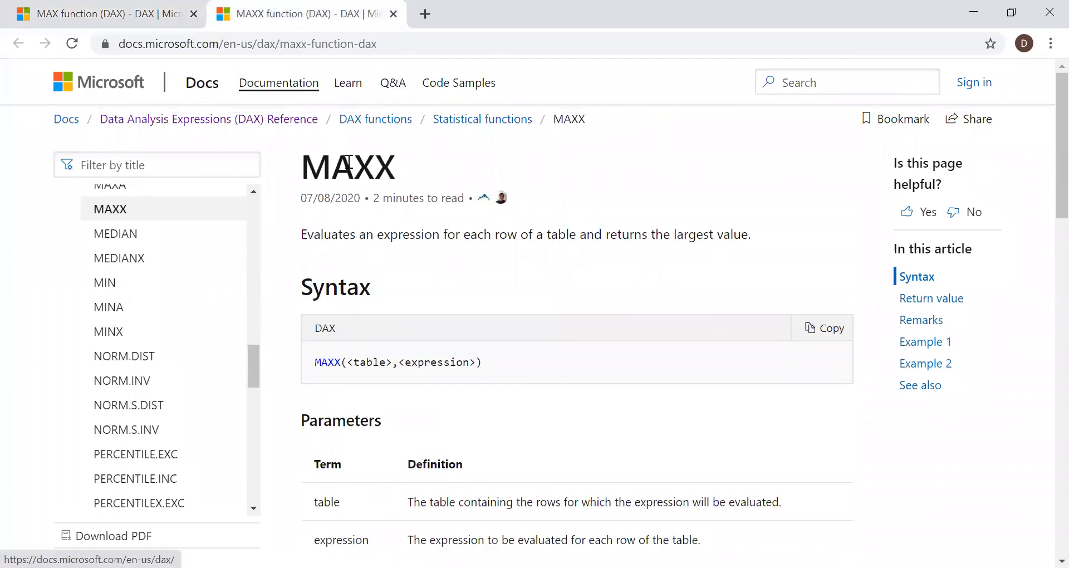
double_click(403, 167)
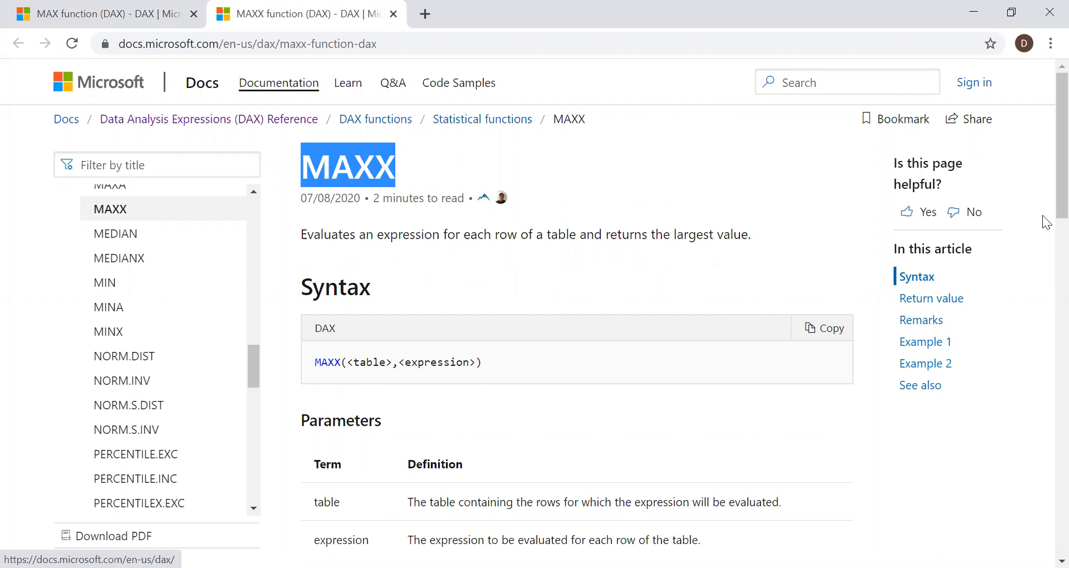
scroll(1046, 217, down, 1)
drag(350, 321, 464, 324)
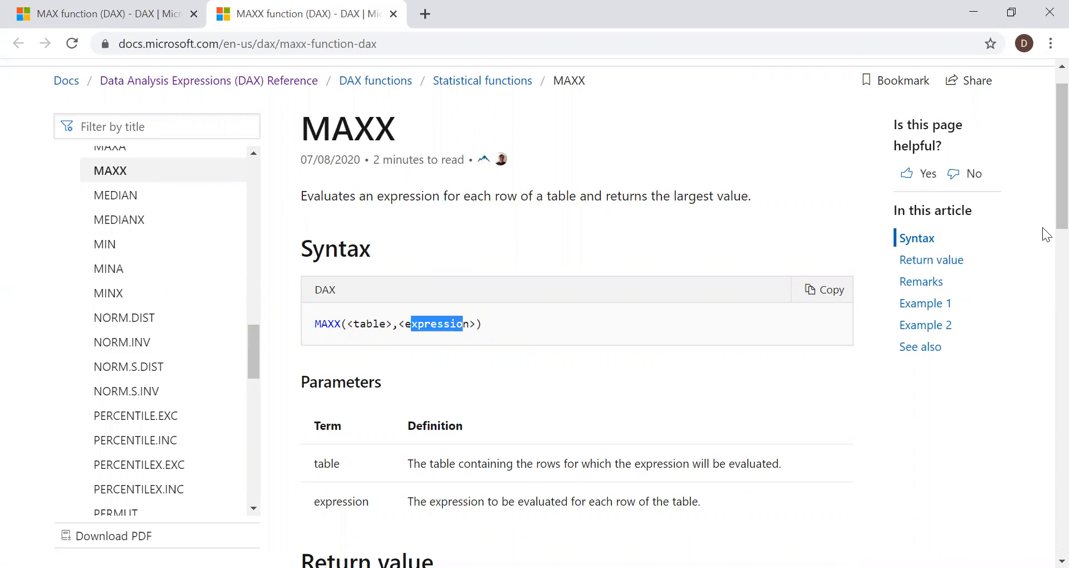
scroll(788, 267, down, 2)
scroll(301, 389, down, 2)
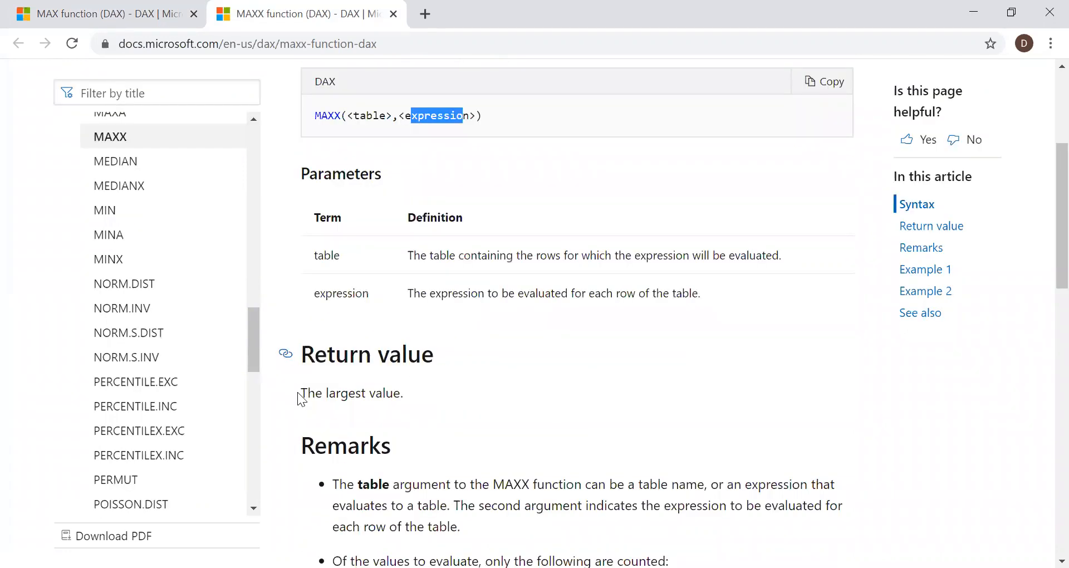
double_click(302, 395)
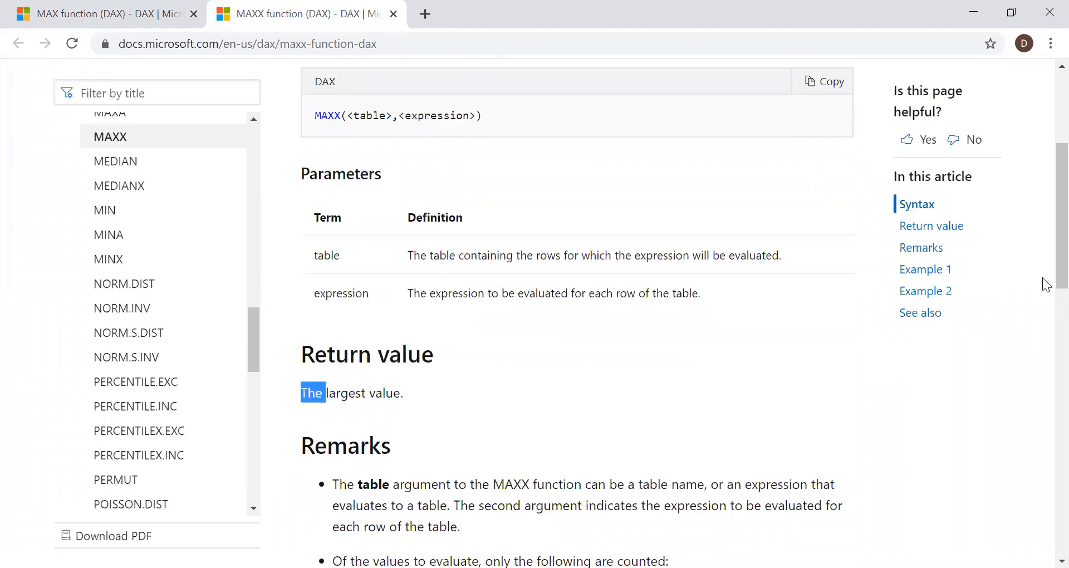
drag(301, 395, 404, 394)
scroll(1046, 242, up, 5)
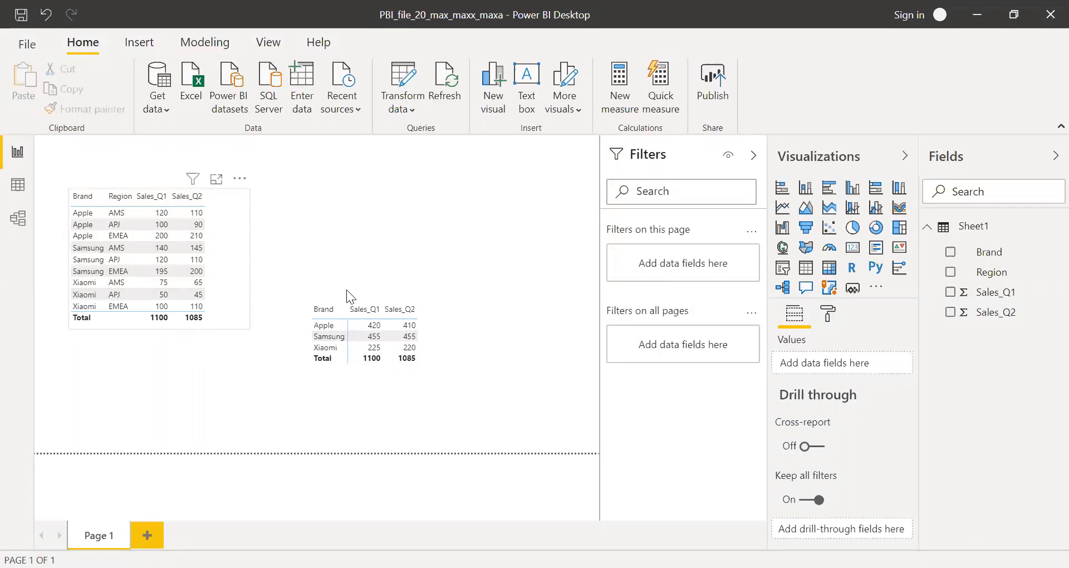
In the Power BI report, select the brand matrix and start a new measure named max_ex1.
click(369, 370)
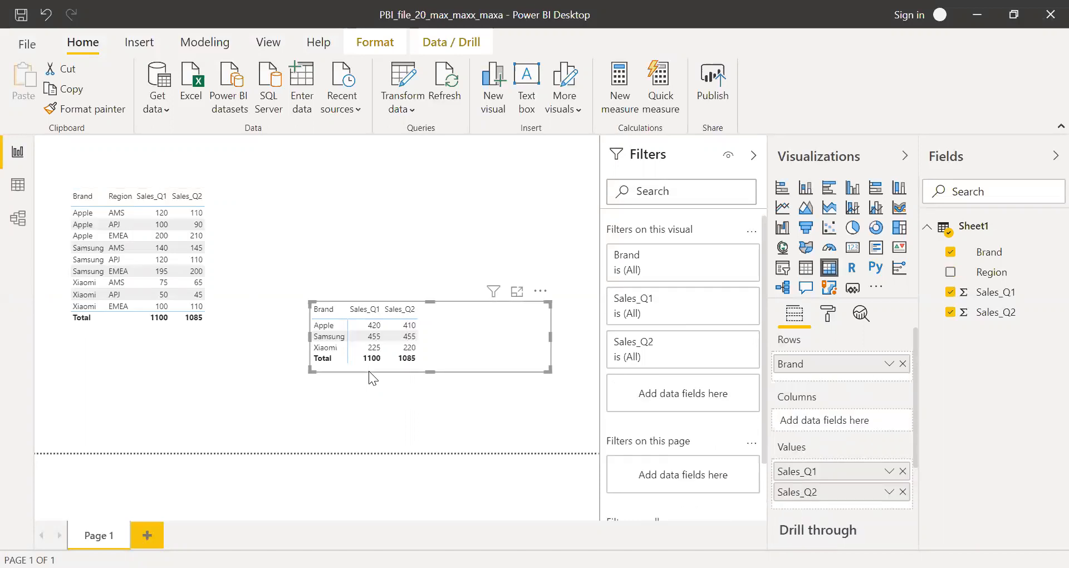
click(387, 222)
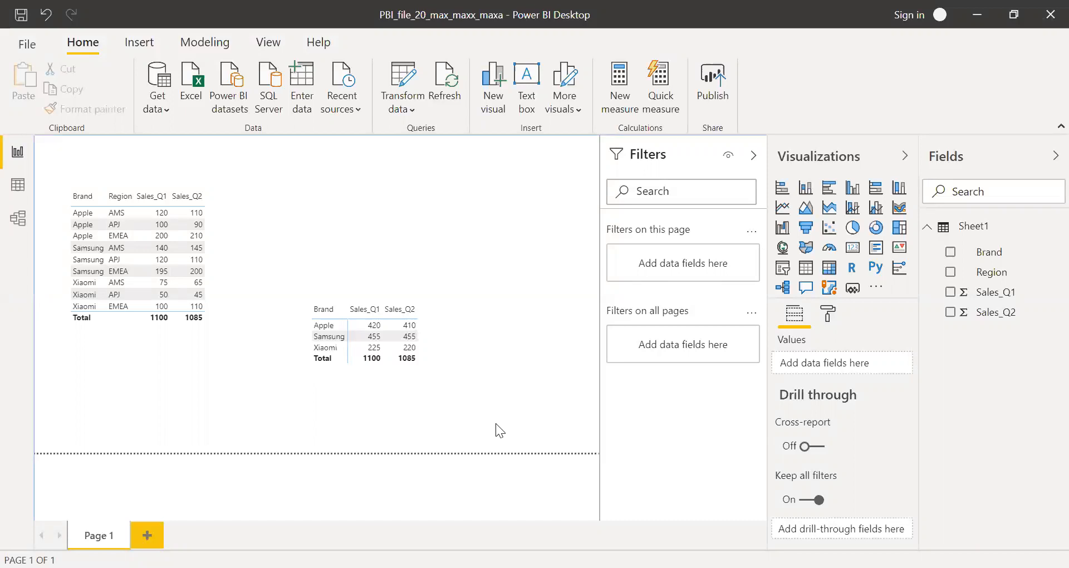
click(485, 366)
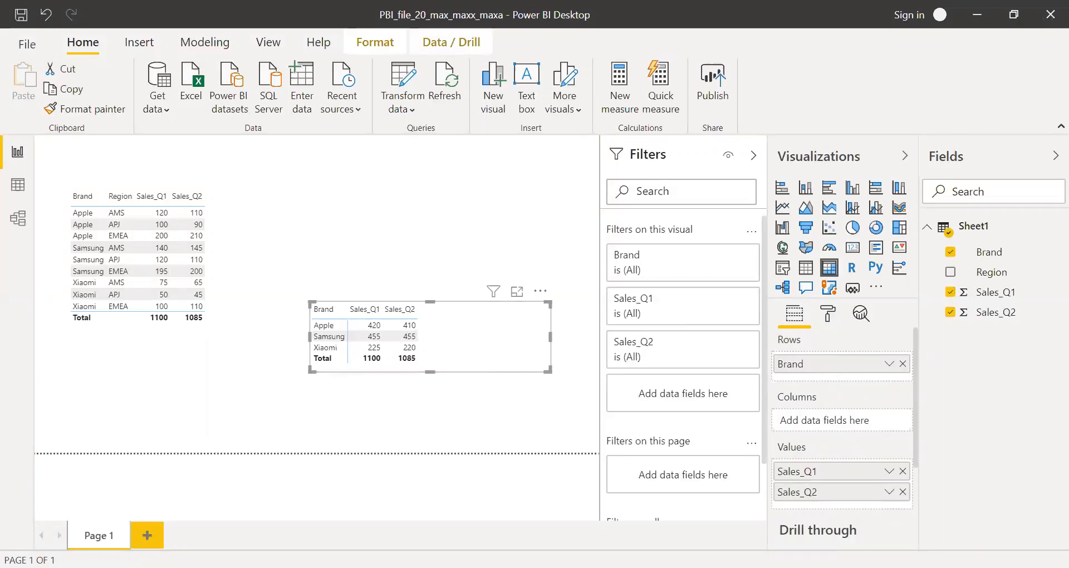
click(628, 94)
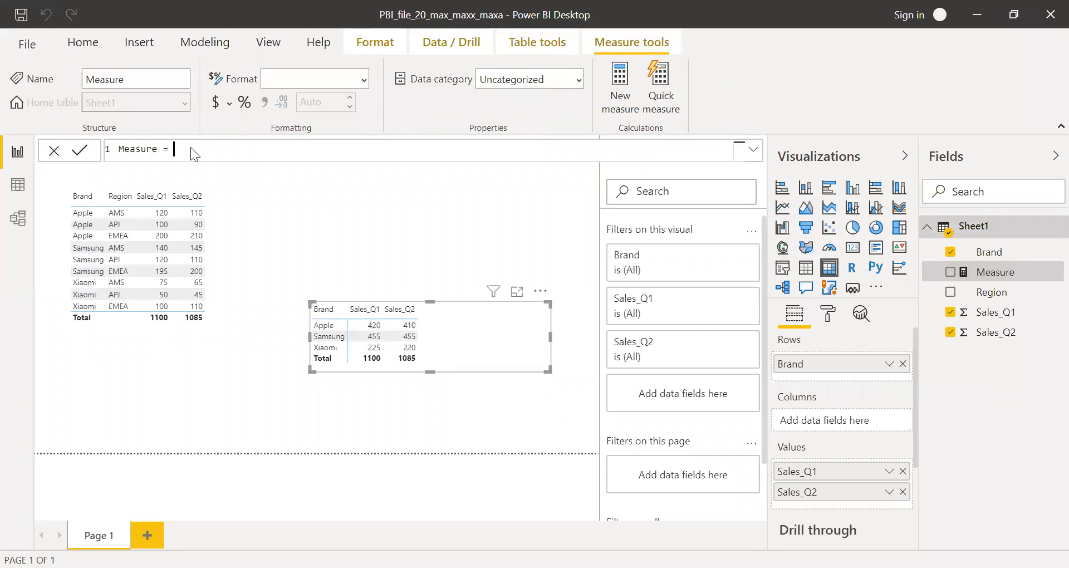
drag(178, 148, 95, 150)
text(max_)
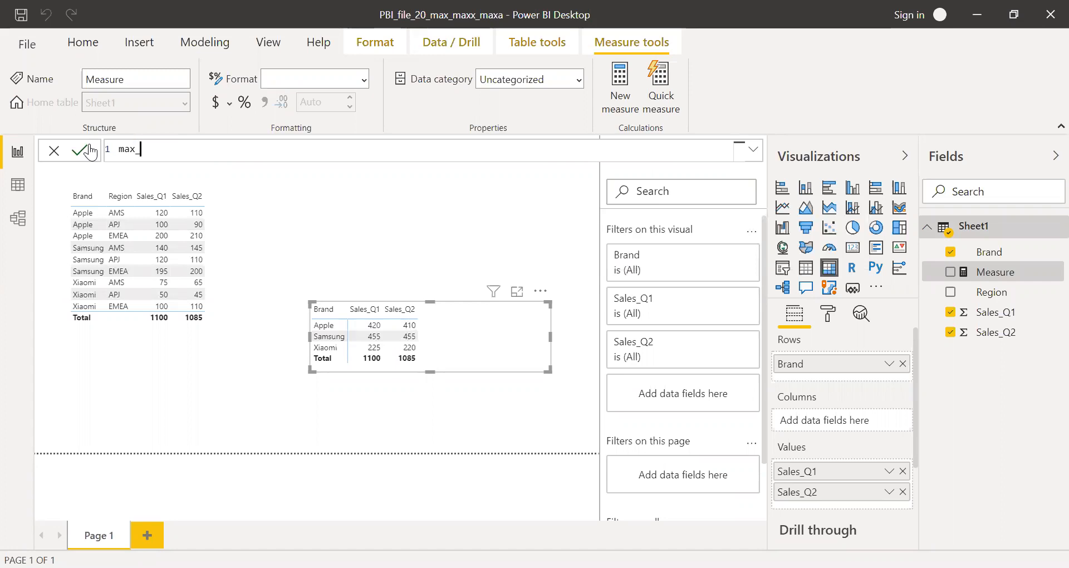
text(ex1 =)
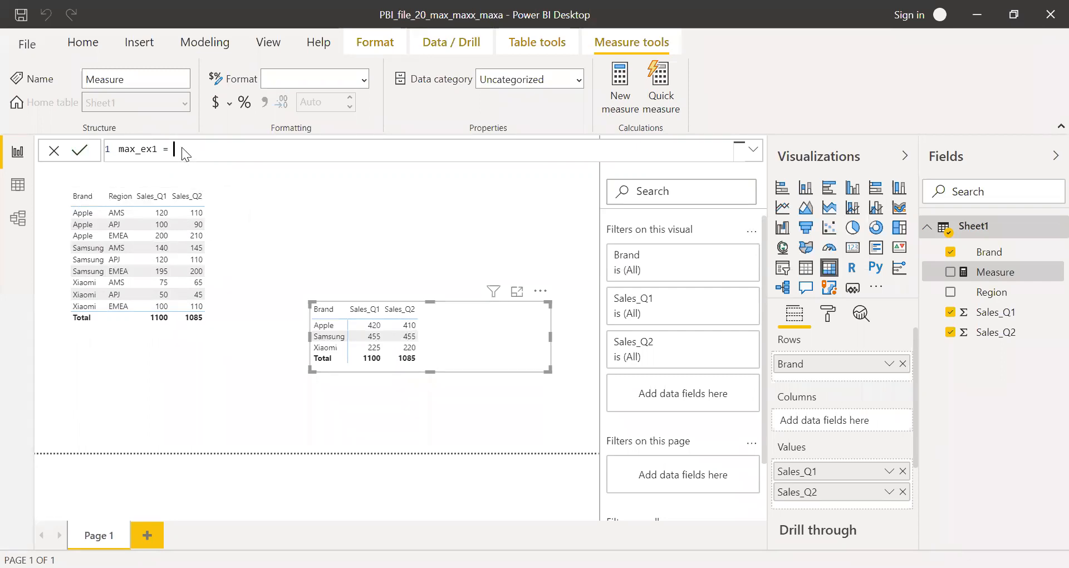
Define max_ex1 as MAX(Sheet1[Sales_Q1]) and add the measure to the brand matrix.
text(MAX()
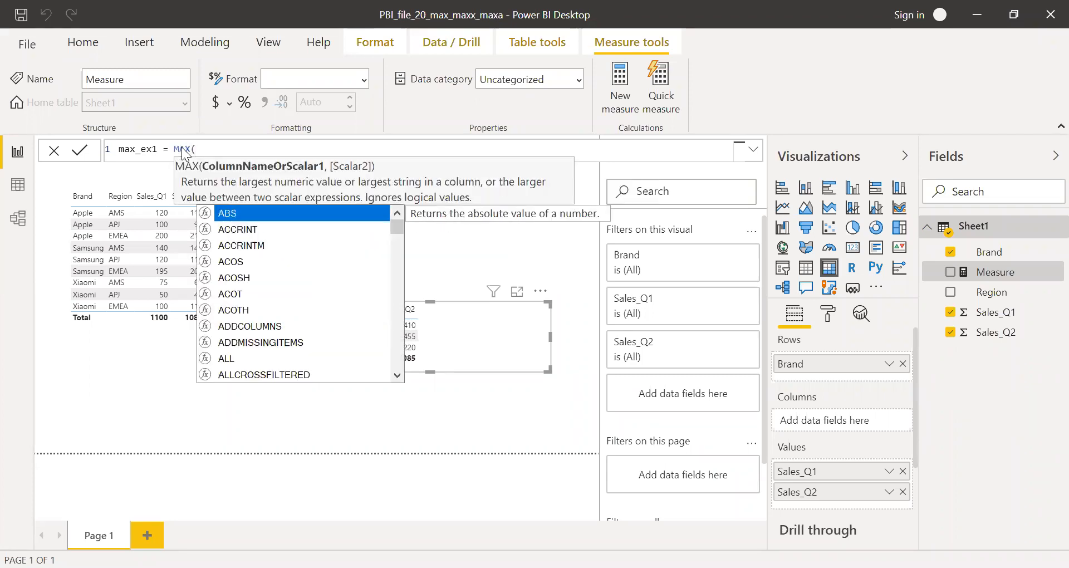
text(sal)
key(Tab)
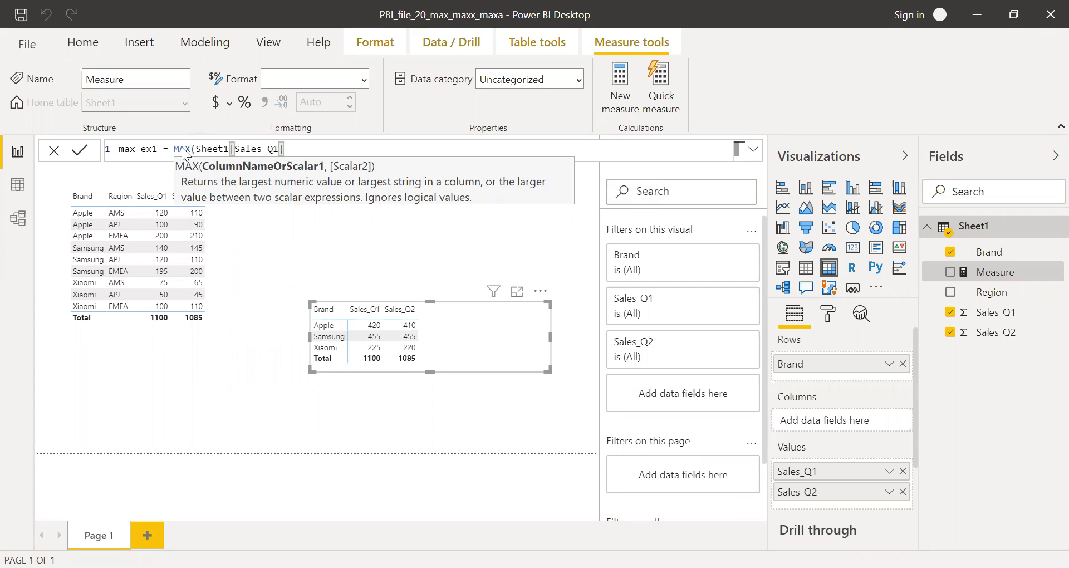
text())
key(Return)
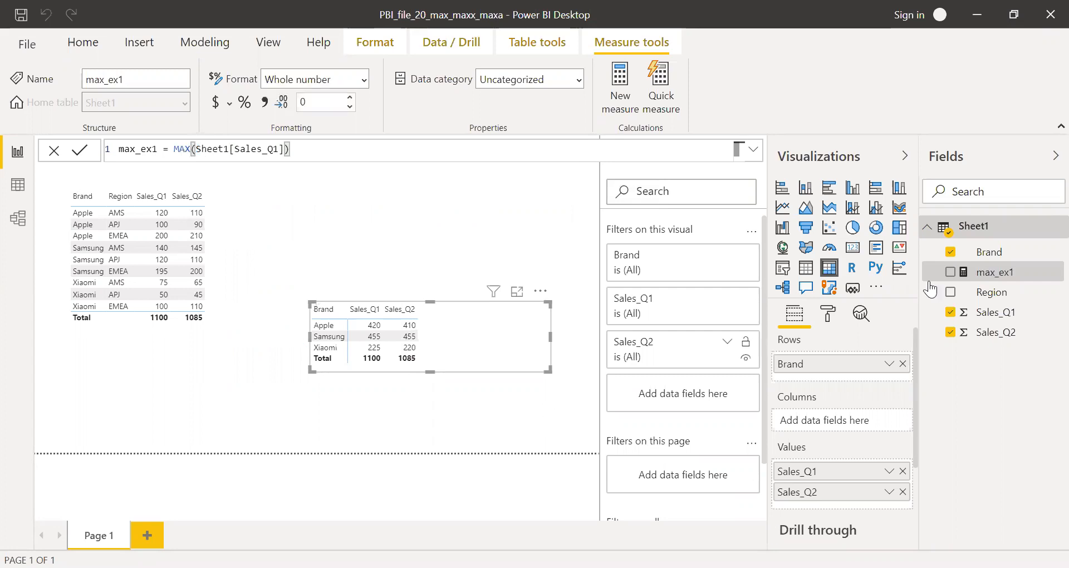
click(950, 273)
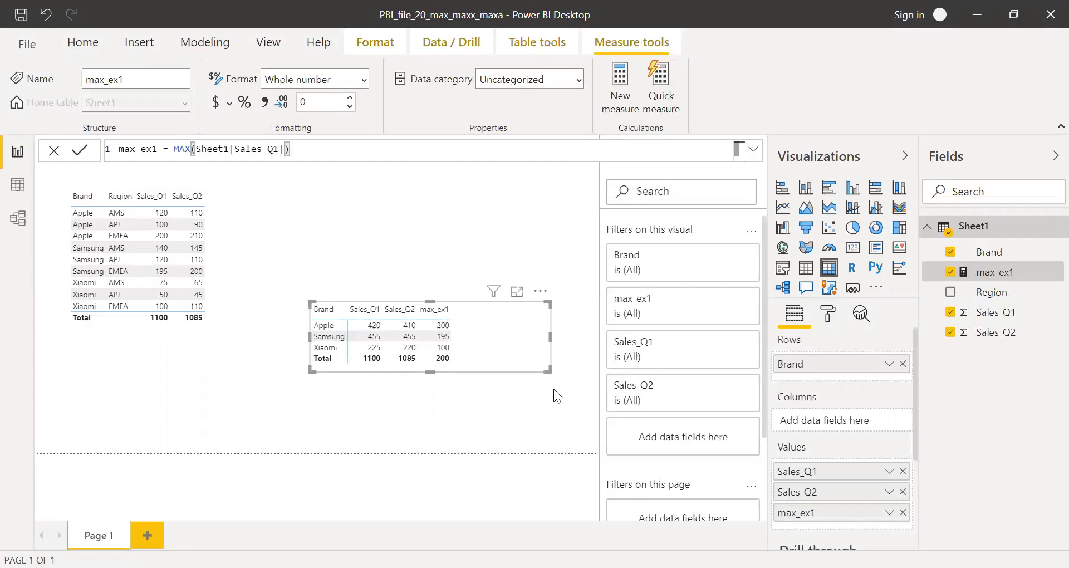
Start a new measure named max_ex2 and enter MAX(Sheet1[Sales_Q1]) as its expression.
click(629, 98)
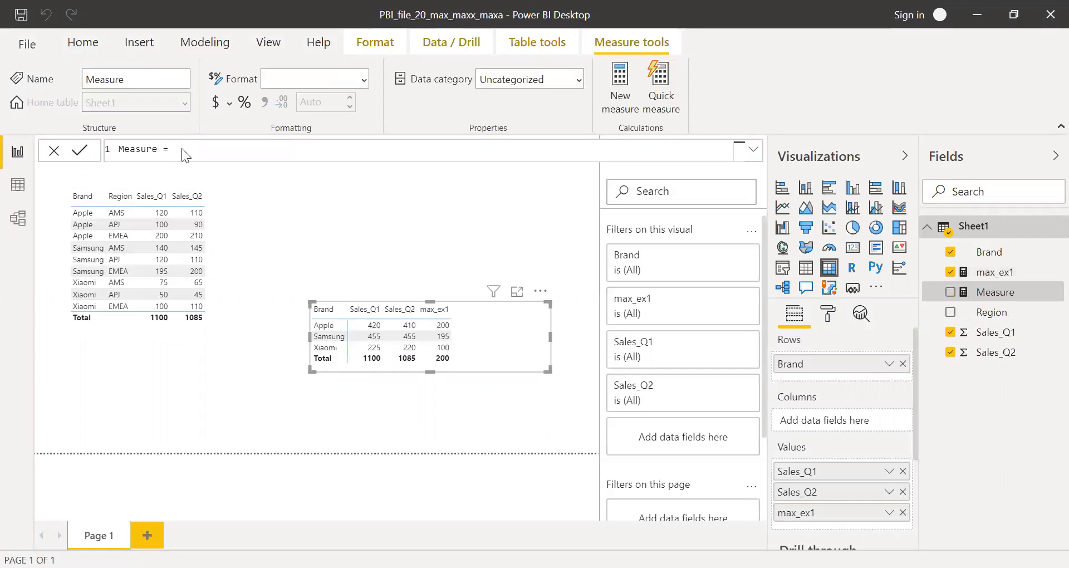
drag(182, 149, 97, 148)
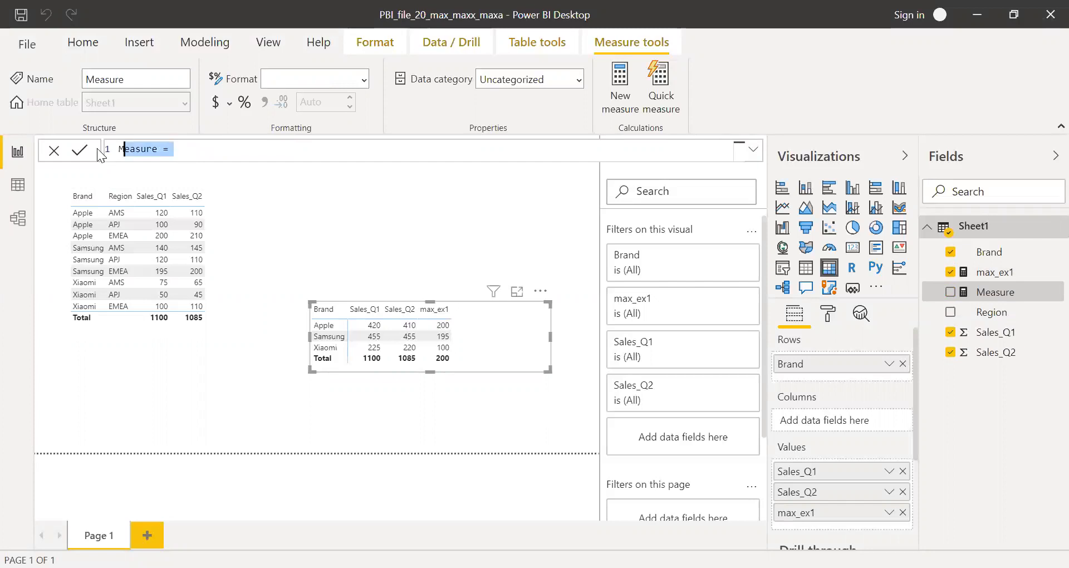
text(max_ex2)
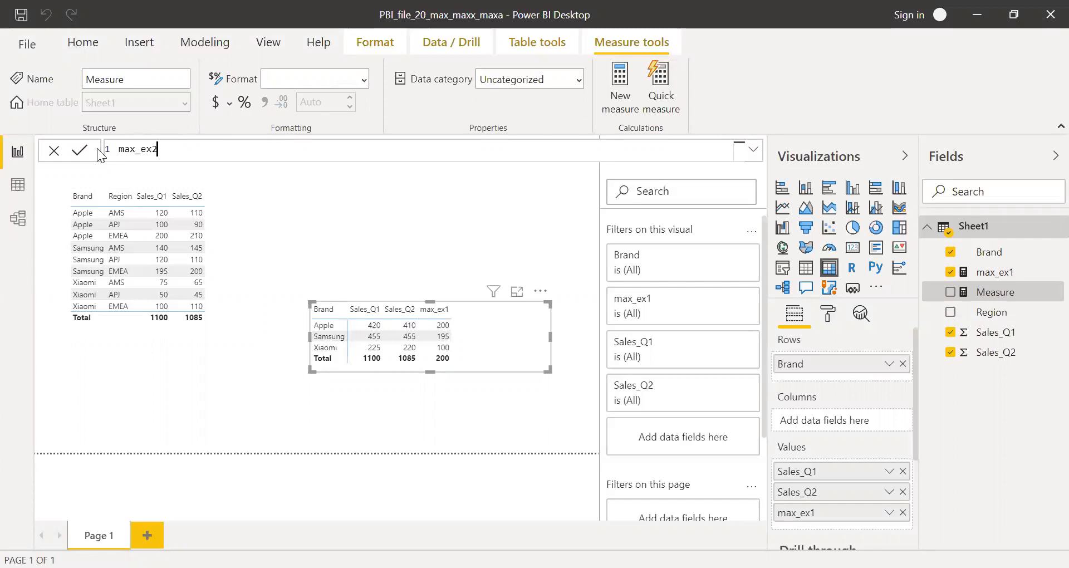
text( =)
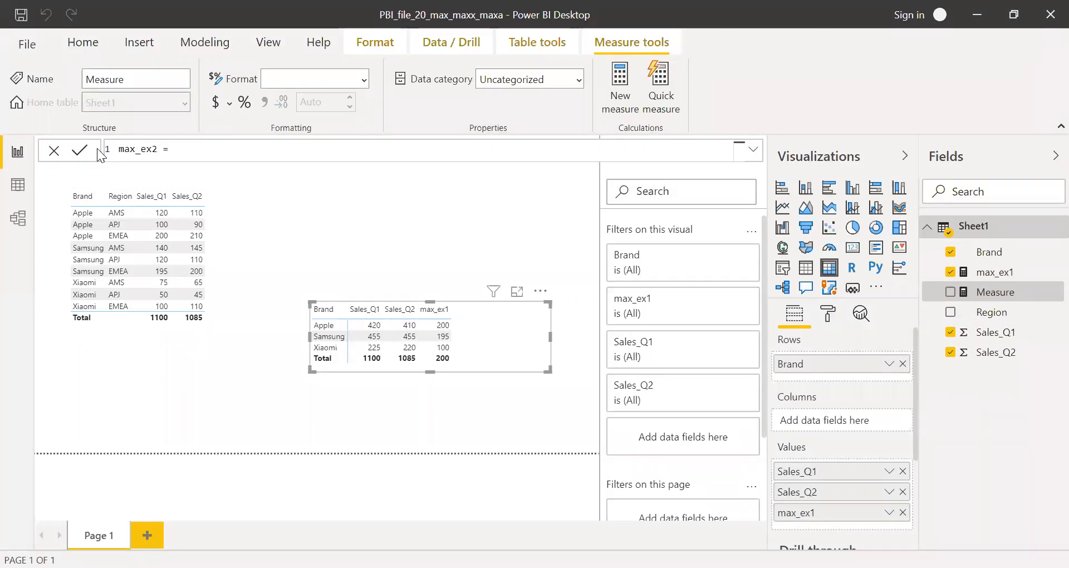
text( max)
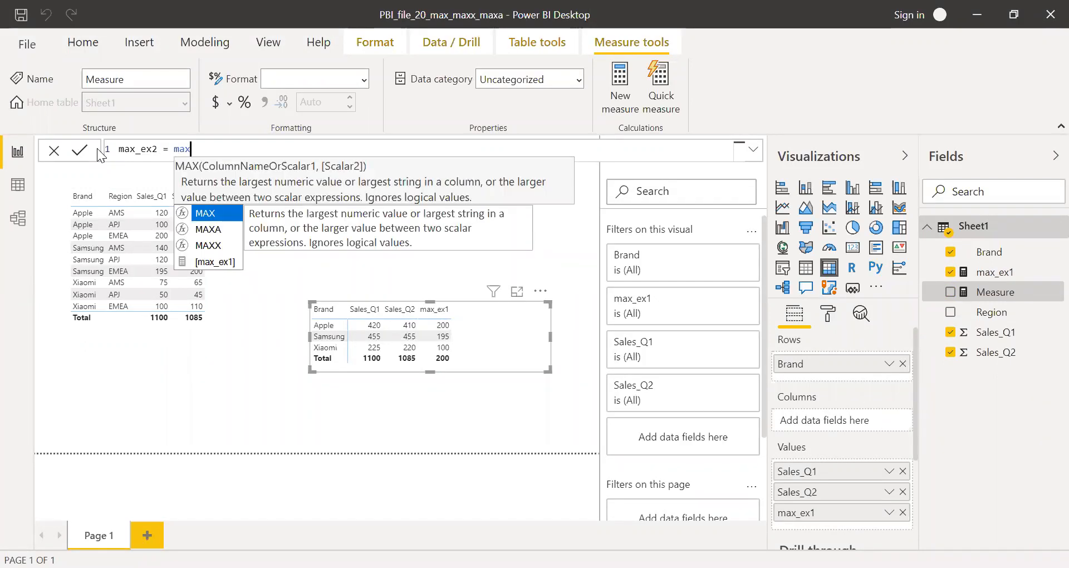
text(()
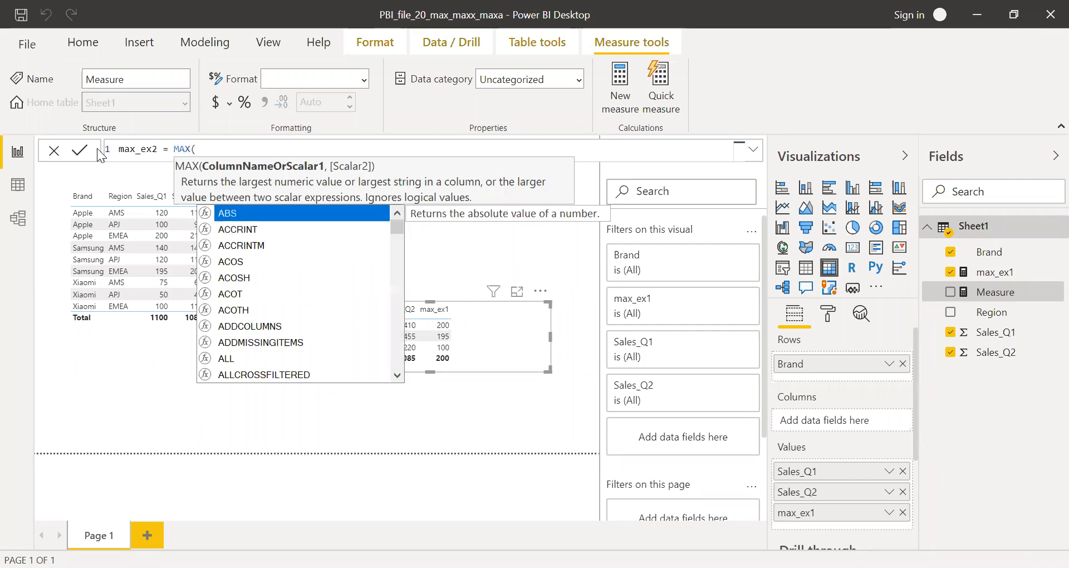
text(sal)
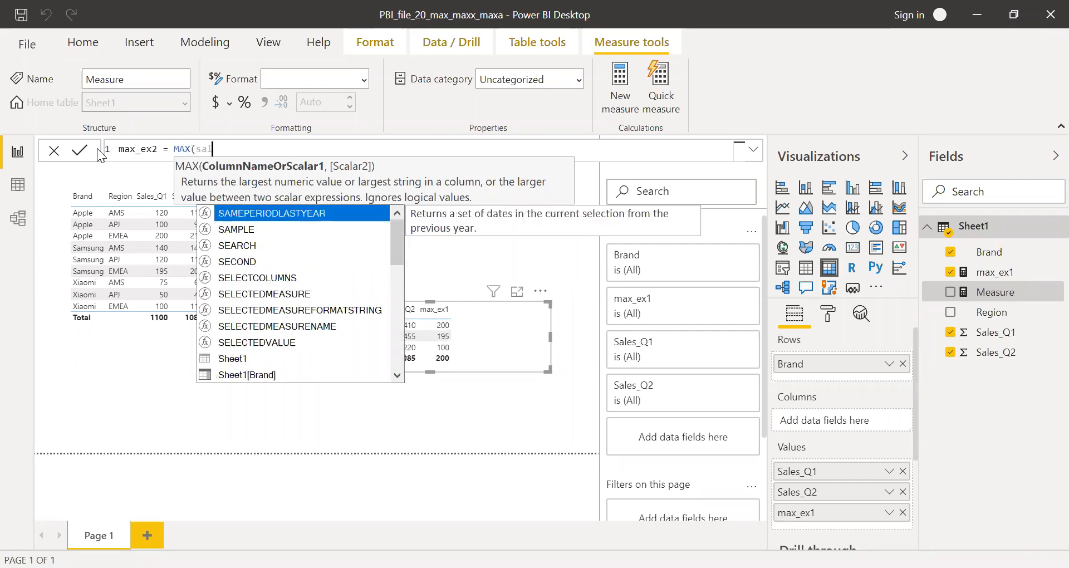
key(Tab)
text())
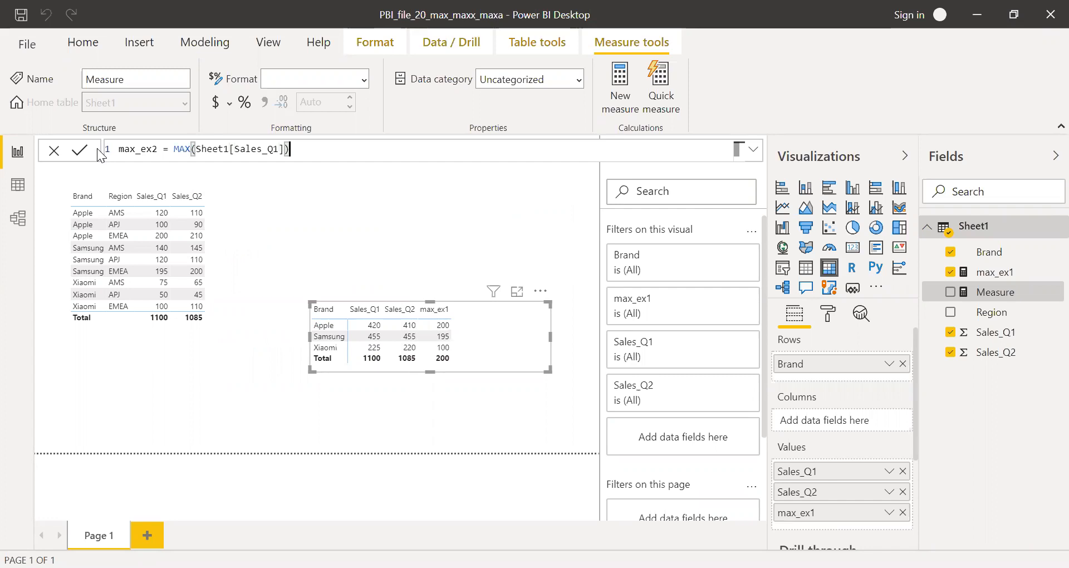
text(,)
key(BackSpace)
Open an outer MAX function in front of the MAX(Sheet1[Sales_Q1]) expression in the max_ex2 formula.
double_click(174, 149)
text(mx)
key(BackSpace)
key(BackSpace)
text(MAX()
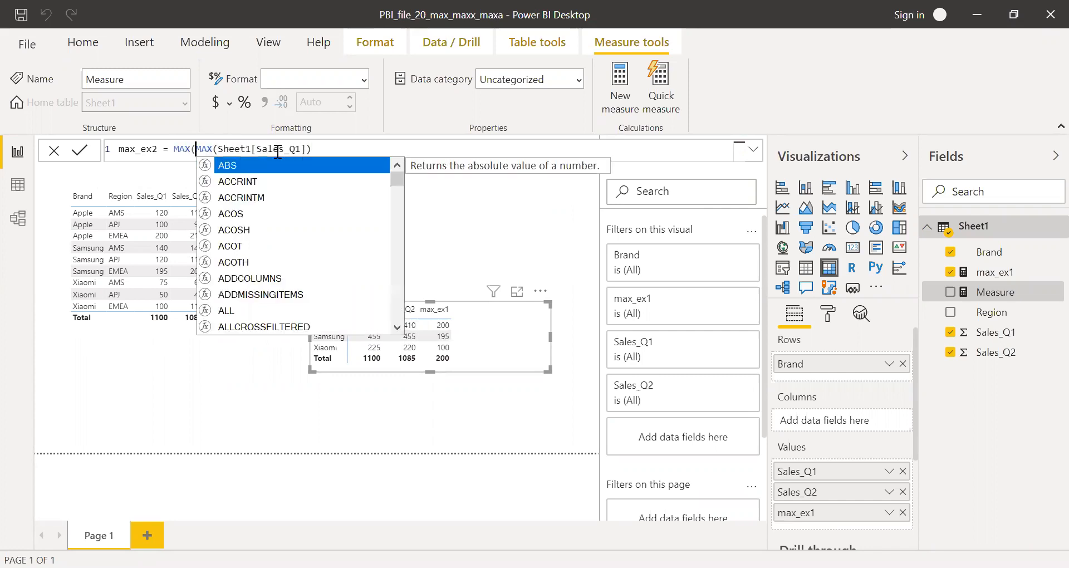
Complete max_ex2 with MAX(Sheet1[Sales_Q2]) as the outer MAX's second argument, and add the measure to the brand matrix.
click(327, 151)
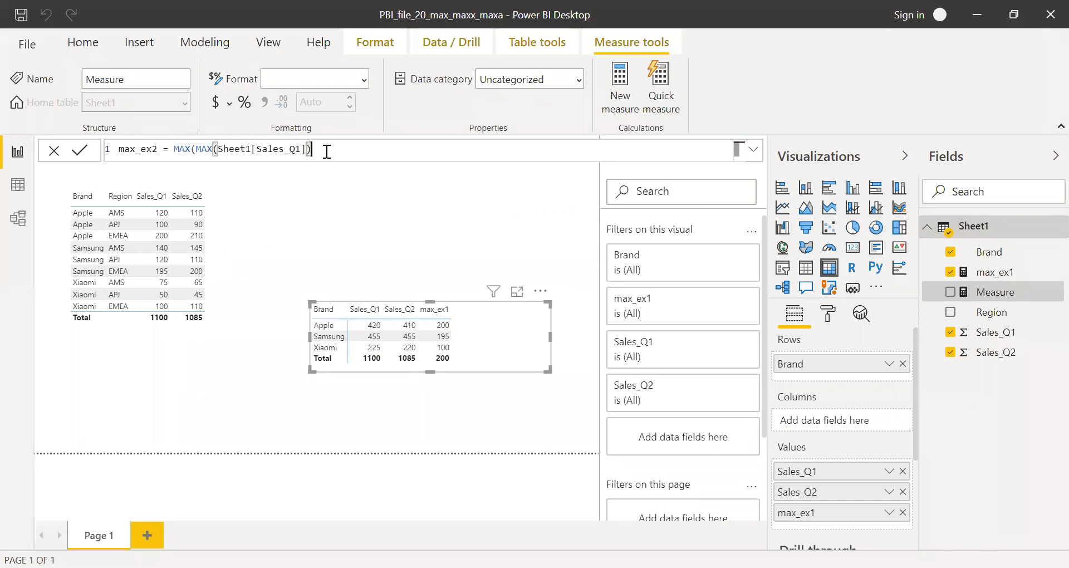
text(,m)
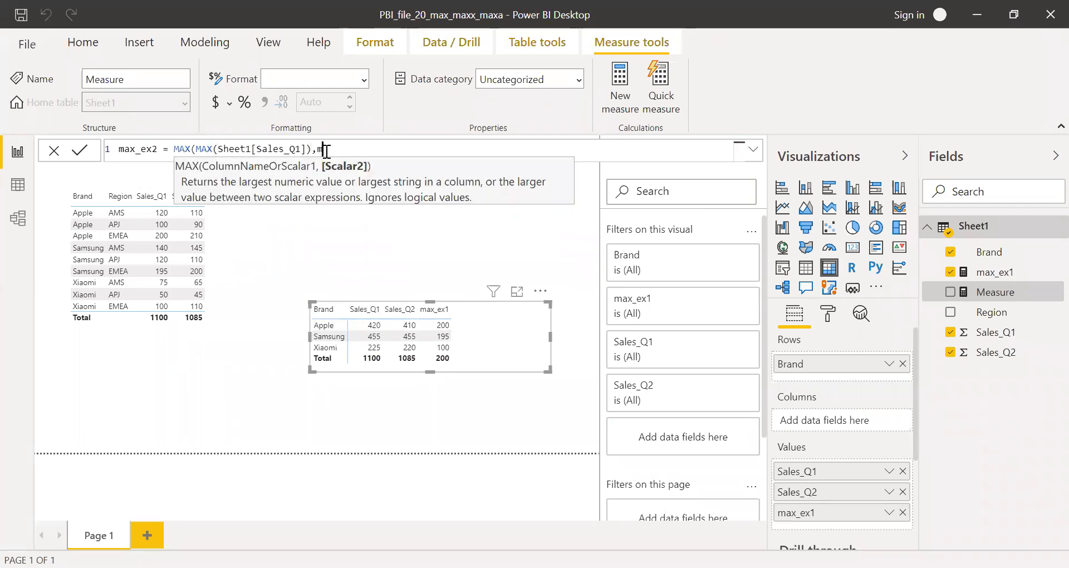
text(ax()
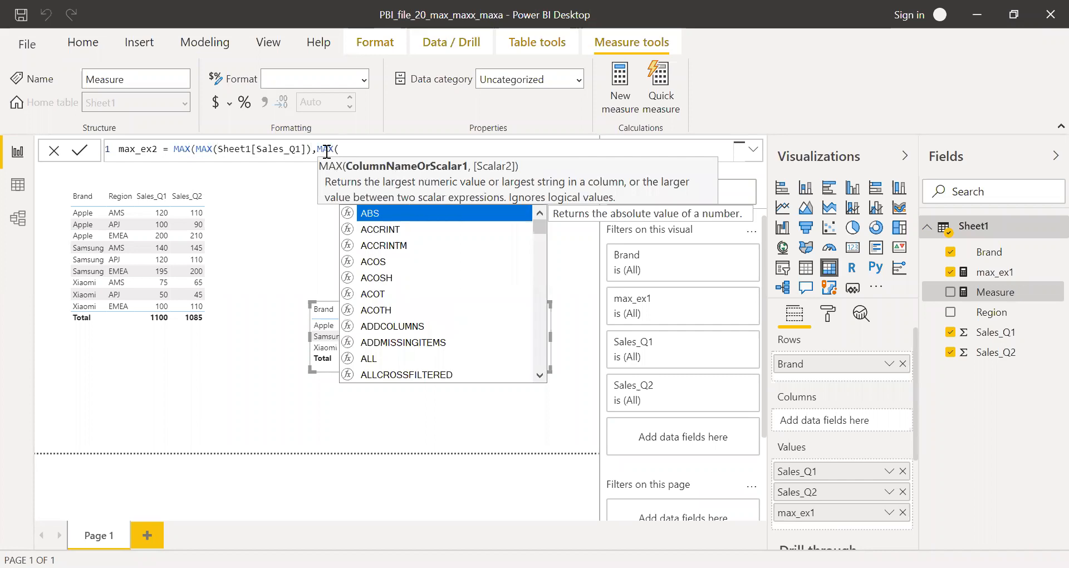
text(sal)
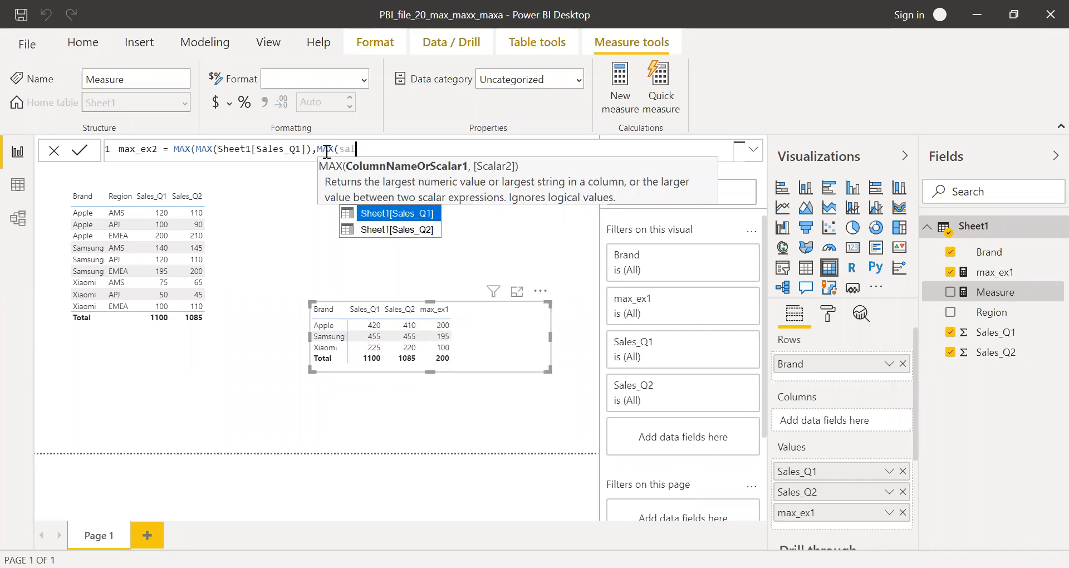
key(Down)
key(Tab)
text())
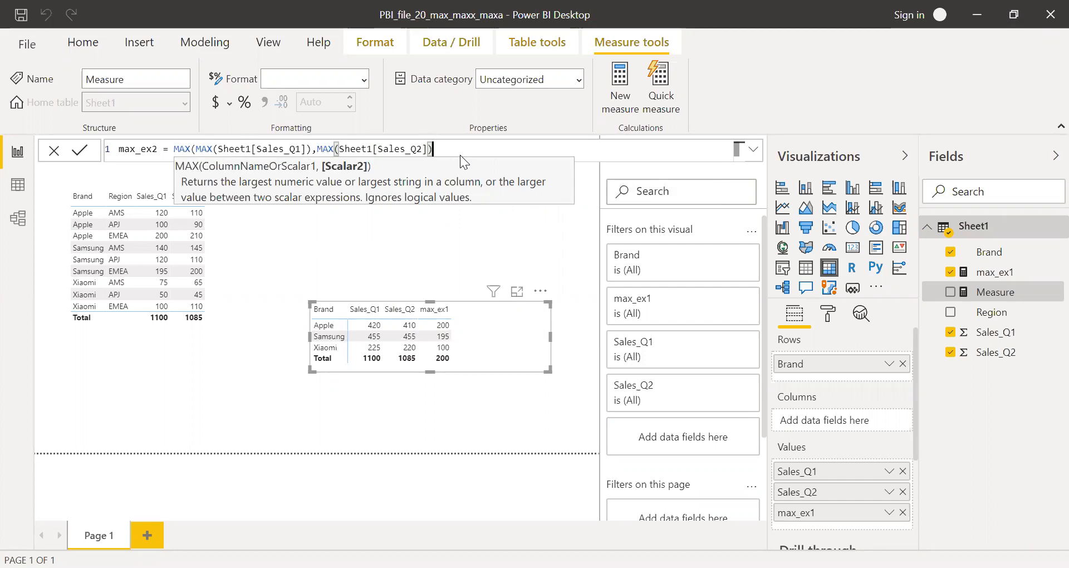
text())
key(Return)
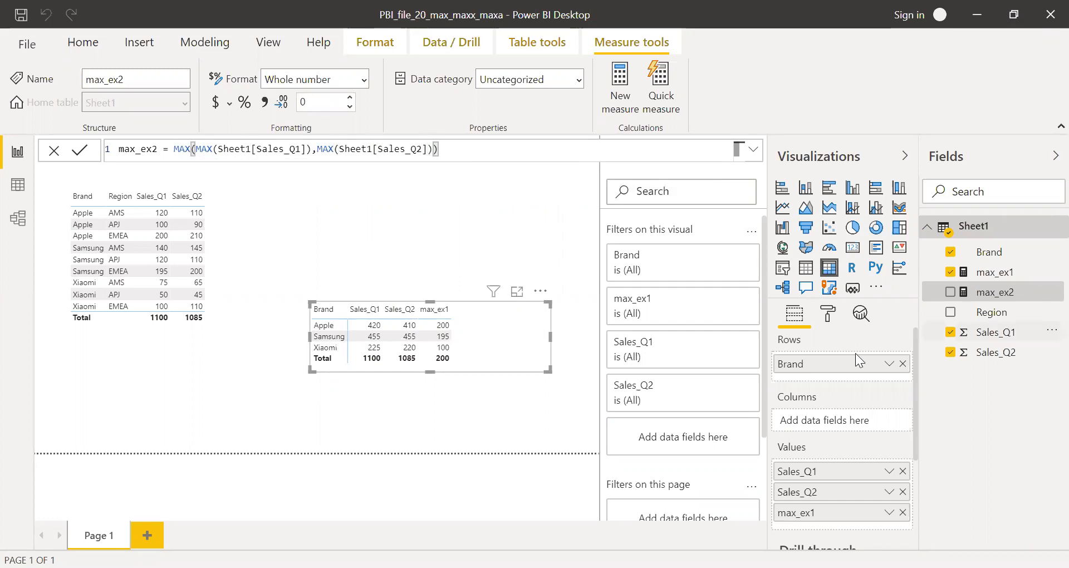
click(951, 293)
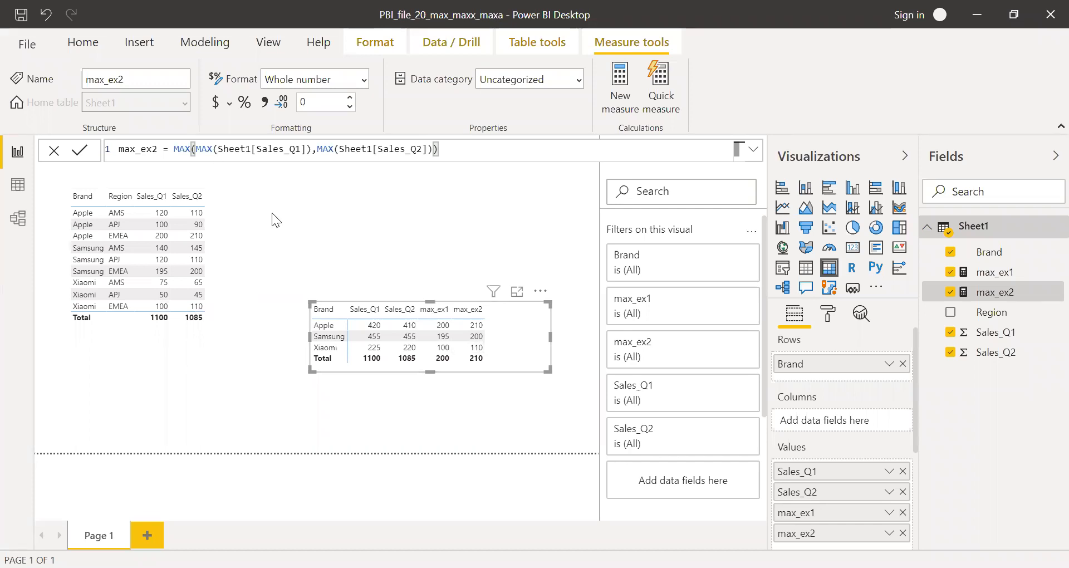
Start a new measure named maxx_ex3 for the brand matrix and enter MAXX with Sheet1 as its table argument.
click(518, 314)
click(518, 314)
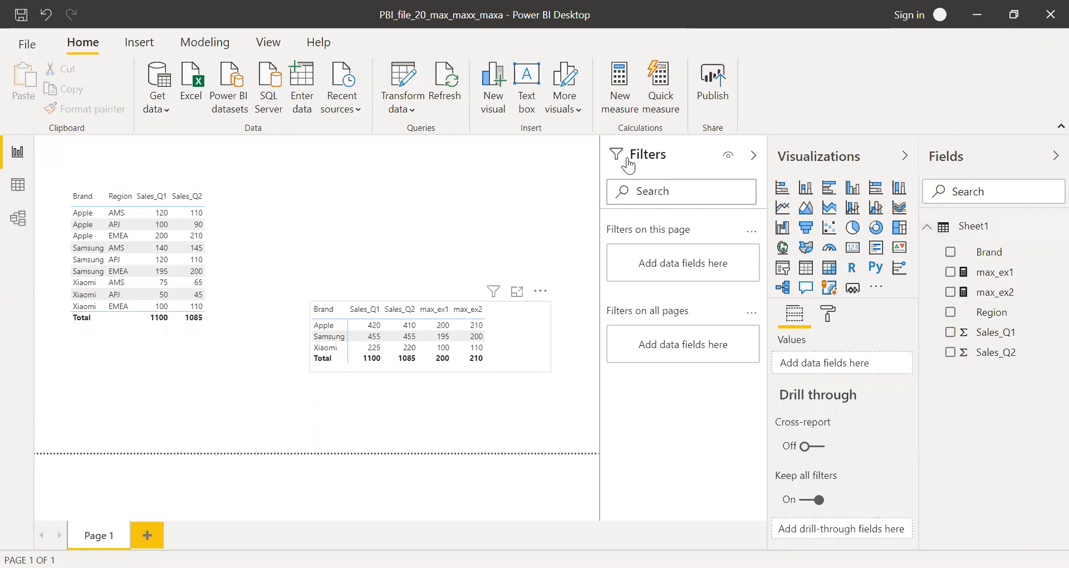
click(615, 90)
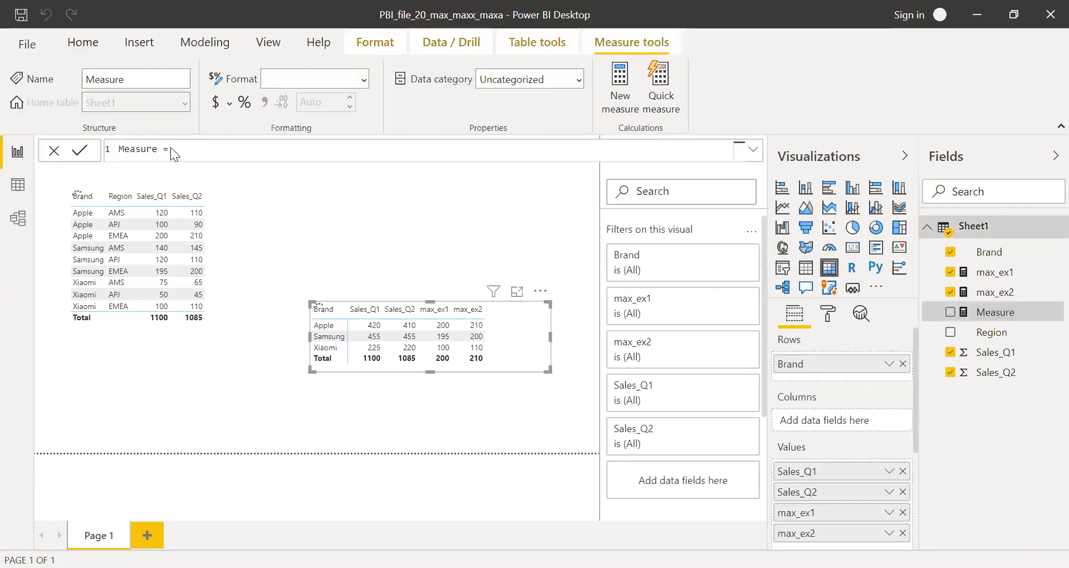
text(maxx_ex3 = ma)
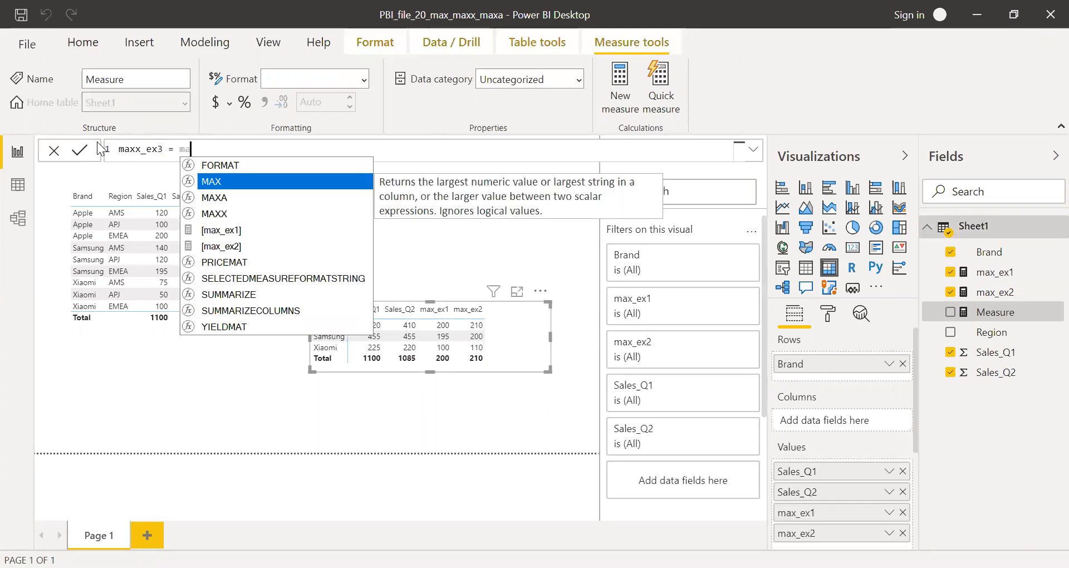
key(Down)
key(Down)
key(Tab)
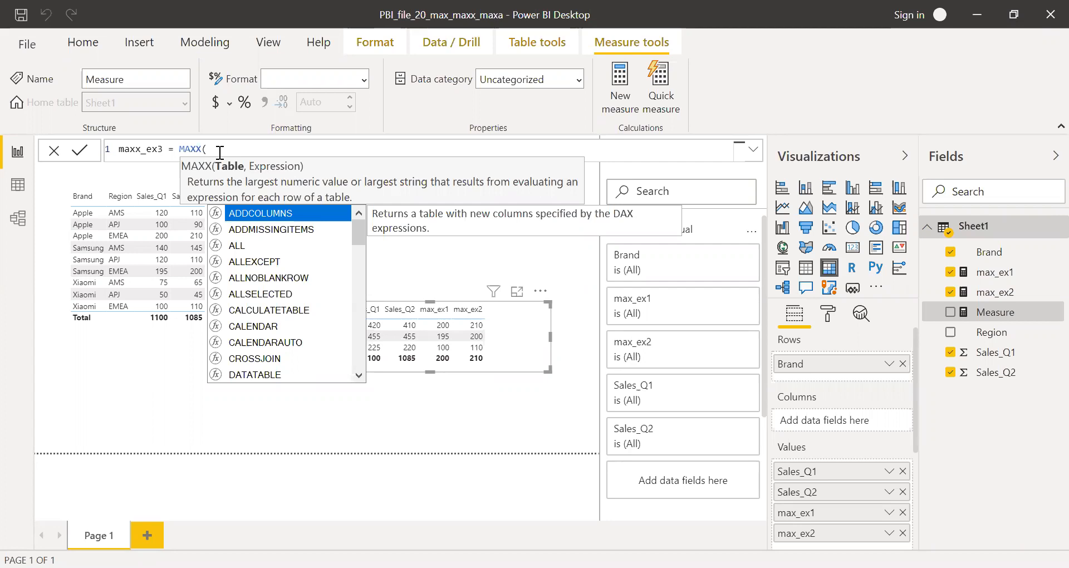
text(sh)
key(Tab)
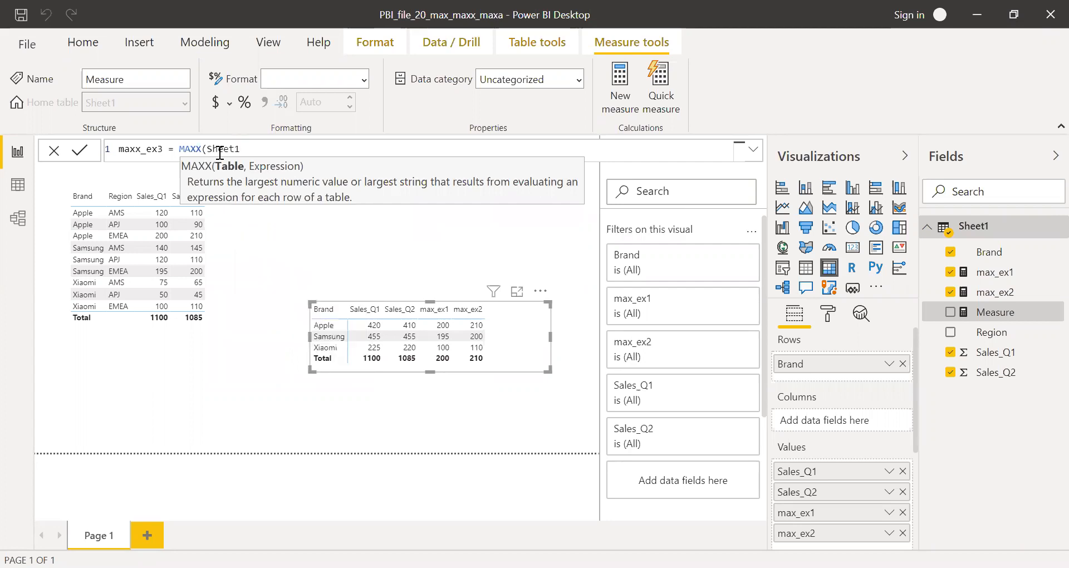
text(,)
key(Escape)
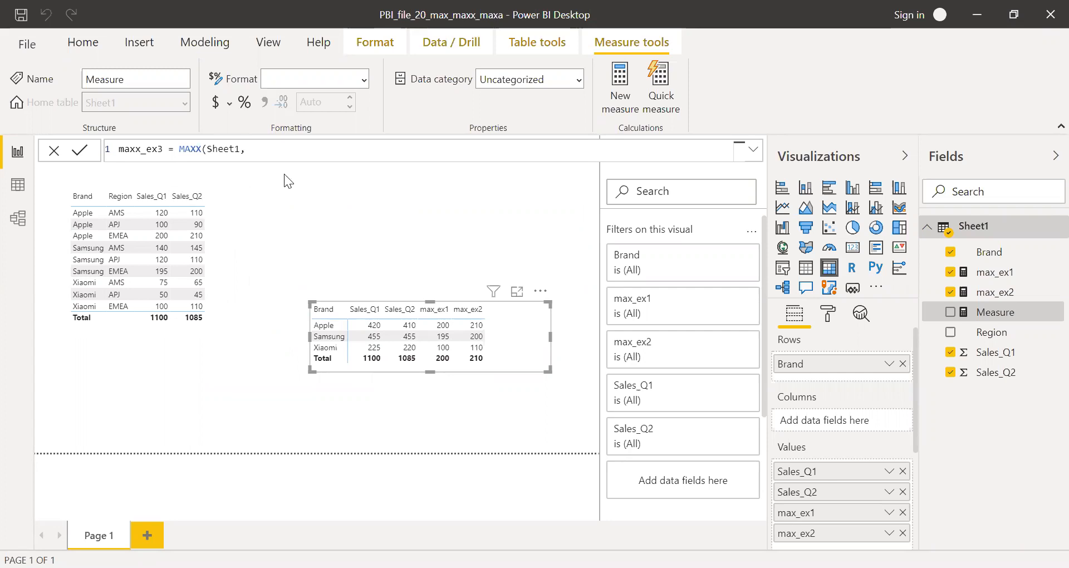
Complete maxx_ex3 with SUM(Sheet1[Sales_Q1]) as the MAXX expression argument, and add the measure to the brand matrix.
text(sum)
key(Tab)
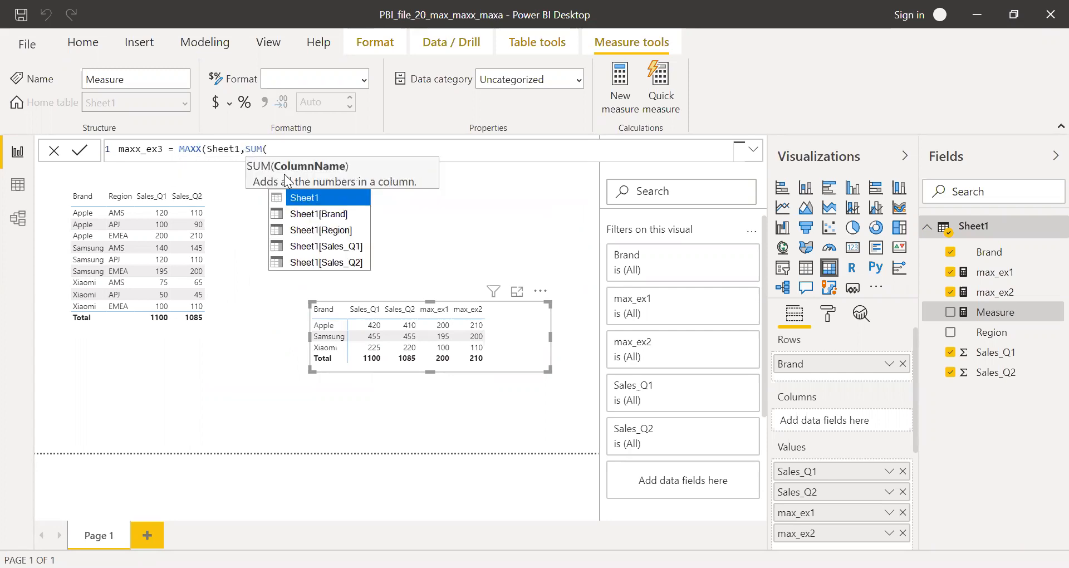
key(Down)
key(Down)
key(Down)
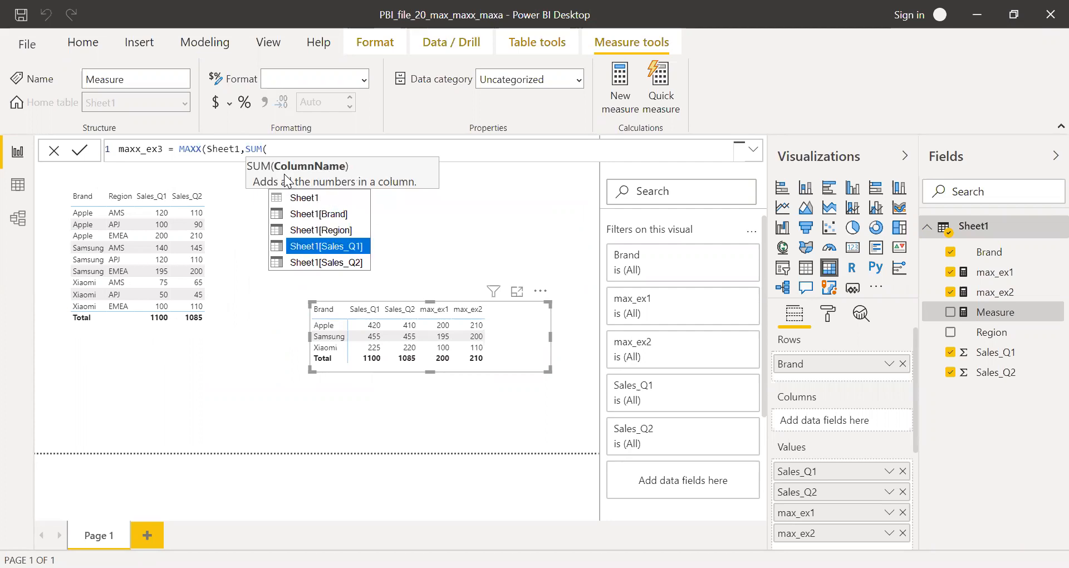
key(Tab)
text()))
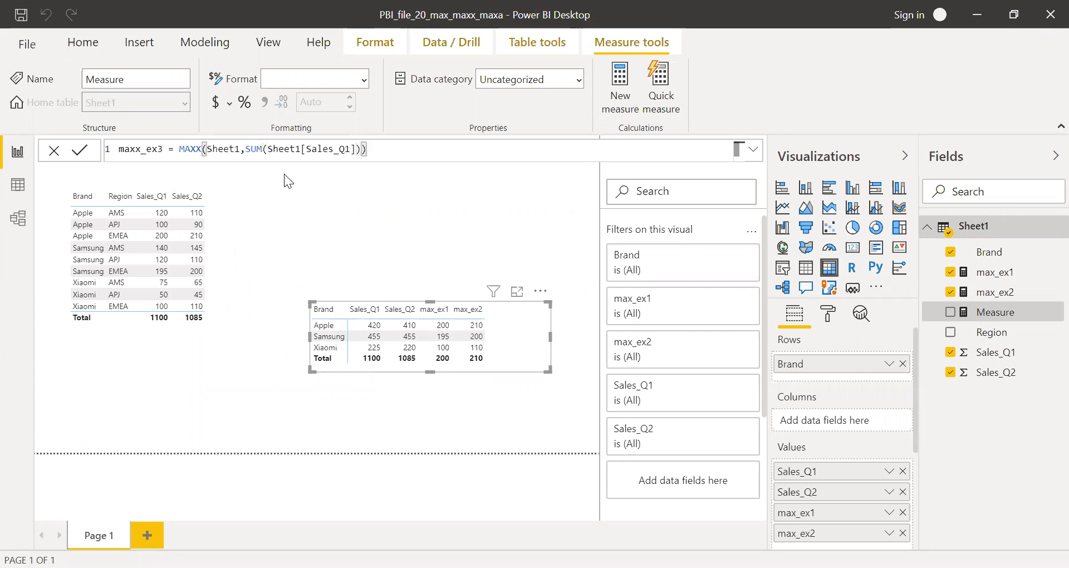
key(Return)
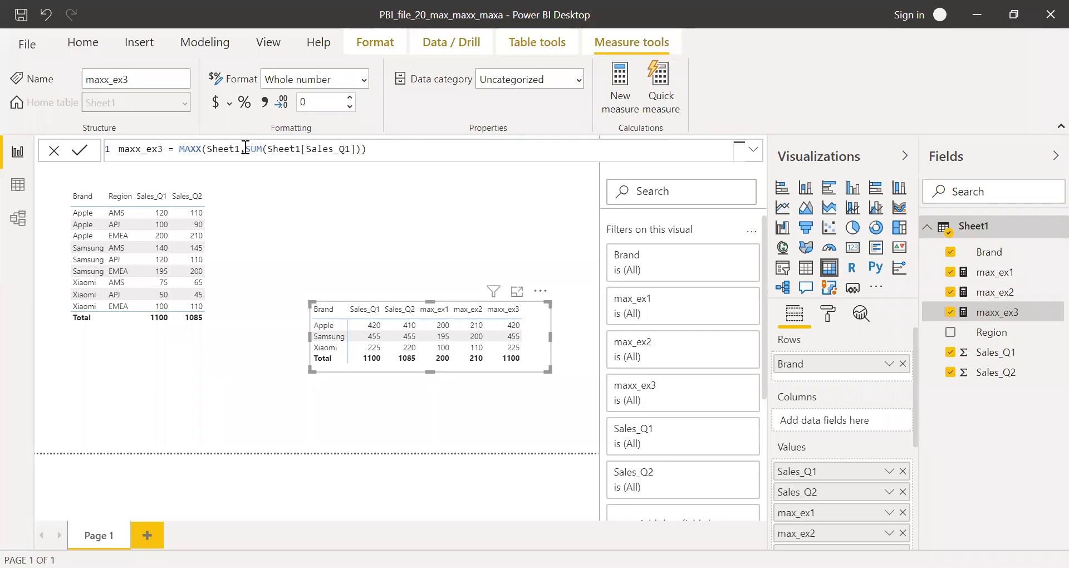
Highlight the SUM(Sheet1[Sales_Q1]) argument in the maxx_ex3 formula to examine how MAXX evaluates it.
drag(275, 149, 351, 149)
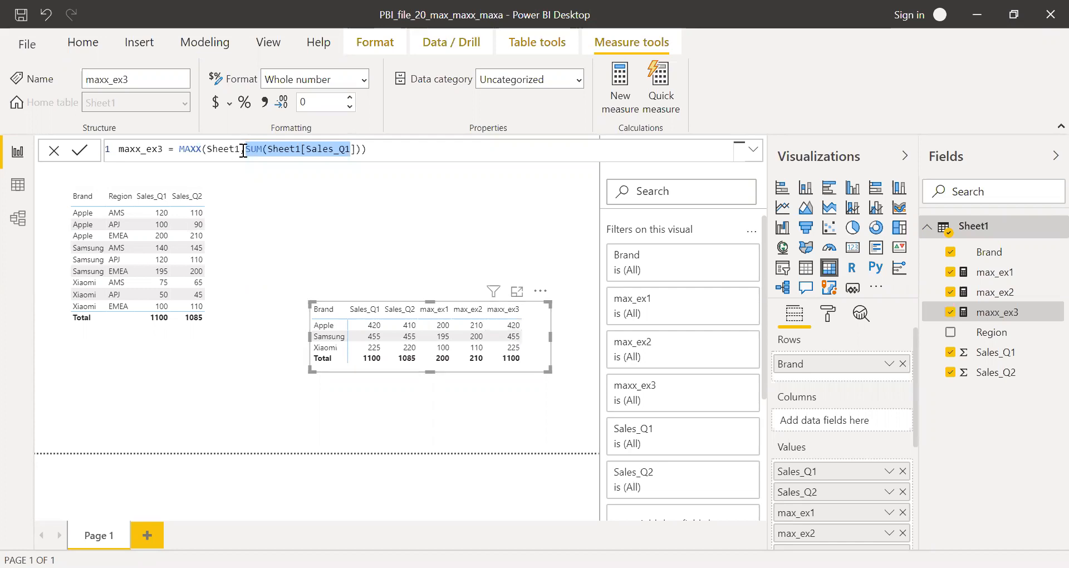
drag(241, 149, 305, 149)
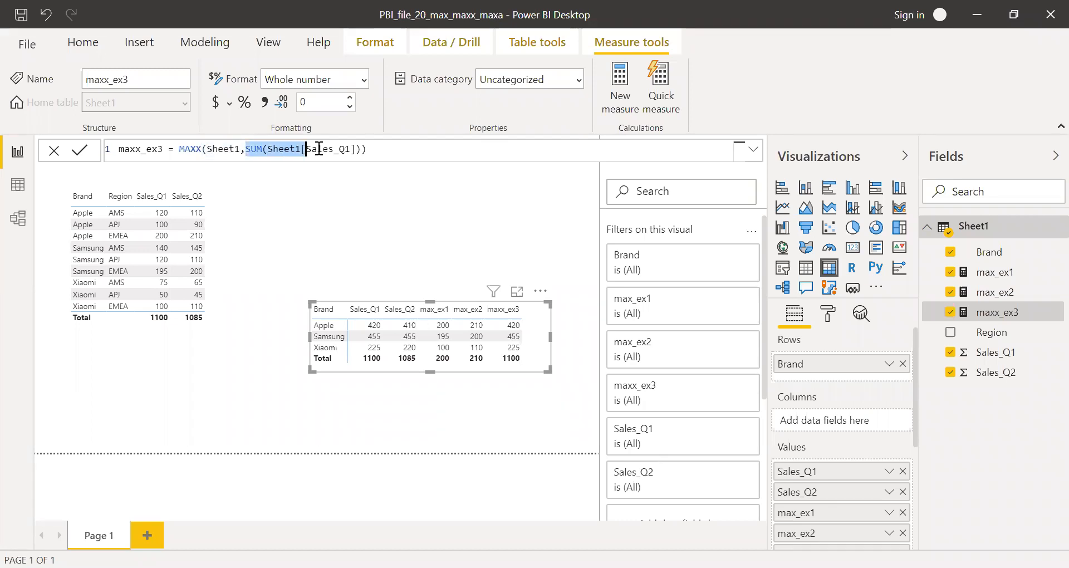
shift+click(361, 150)
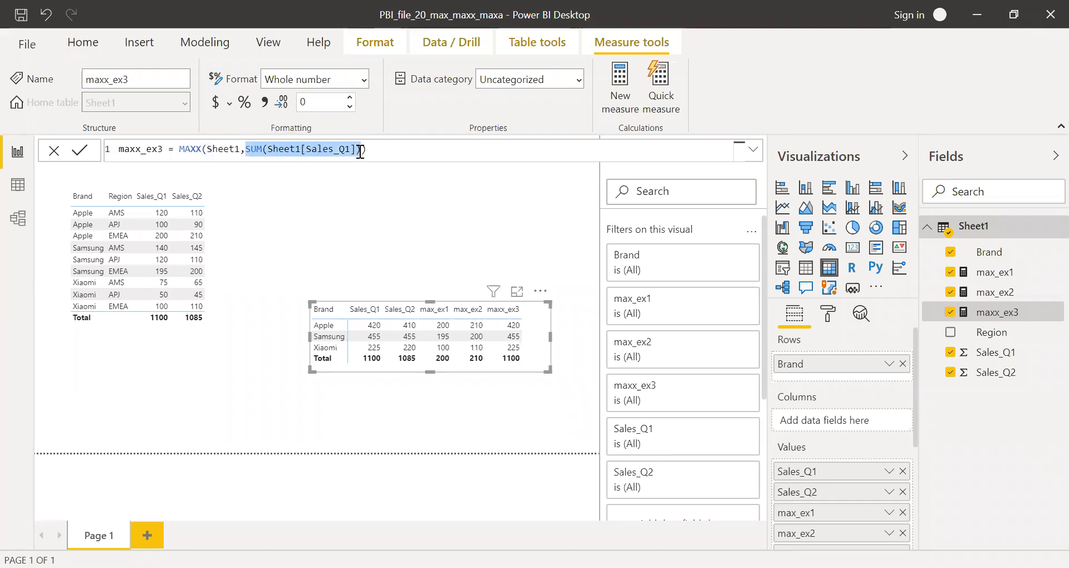
key(shift+Right)
Replace SUM with MAX in maxx_ex3 so the formula reads MAXX(Sheet1,MAX(Sheet1[Sales_Q1])), and apply it.
click(266, 149)
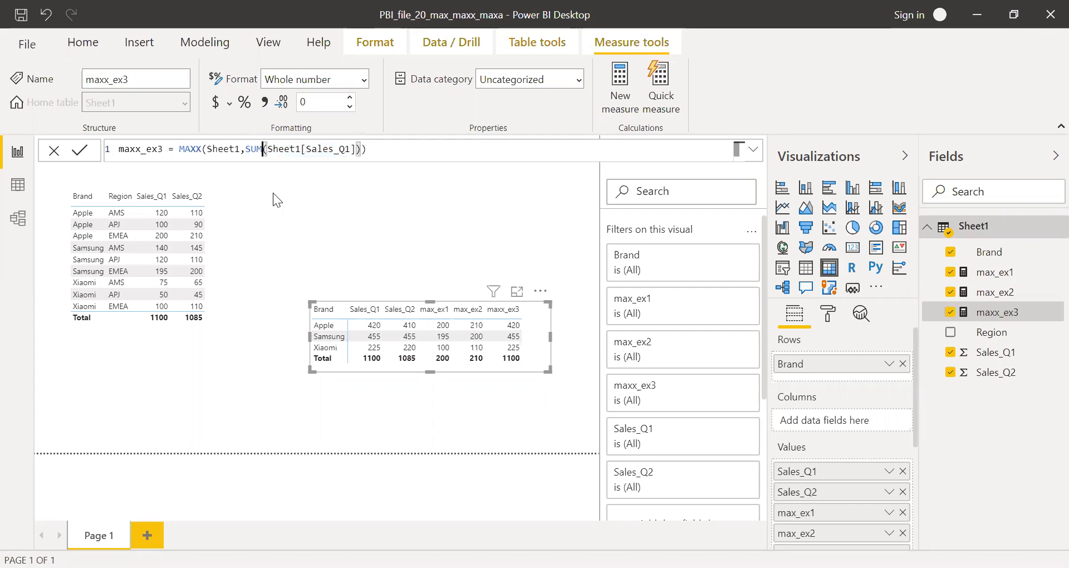
key(BackSpace)
key(BackSpace)
key(BackSpace)
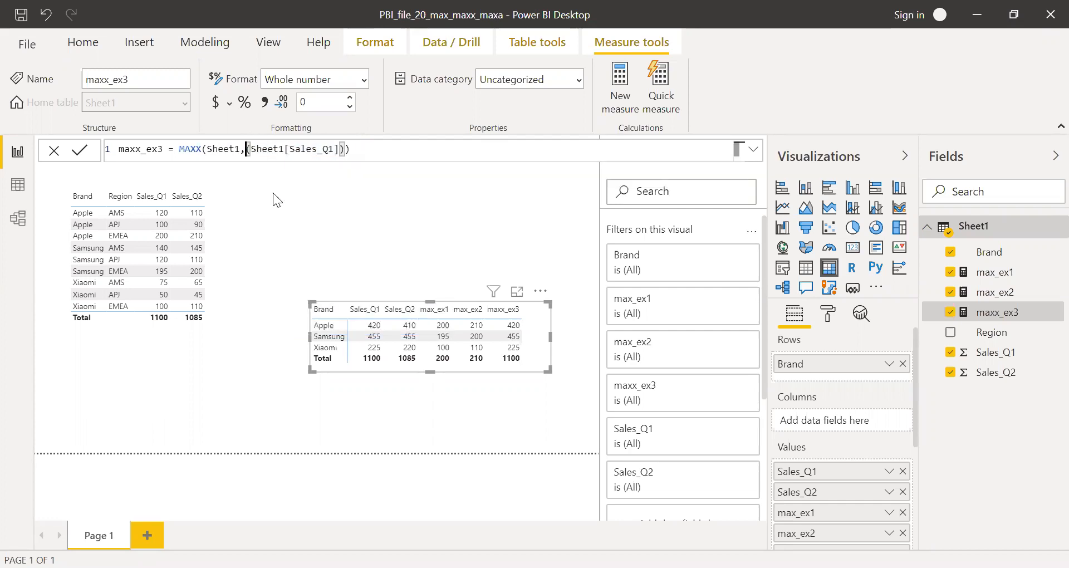
text(ma)
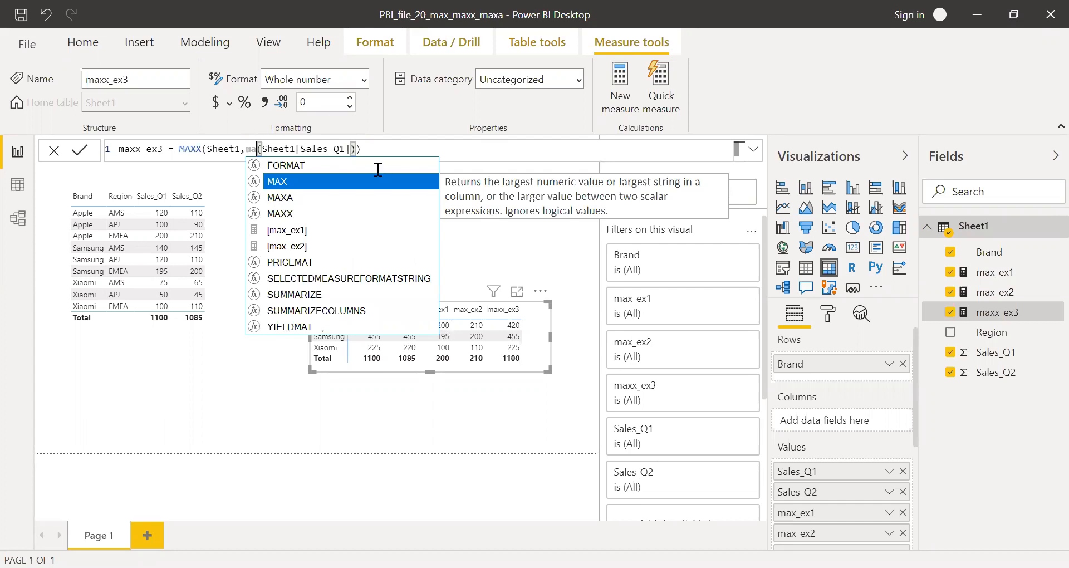
key(Tab)
key(Return)
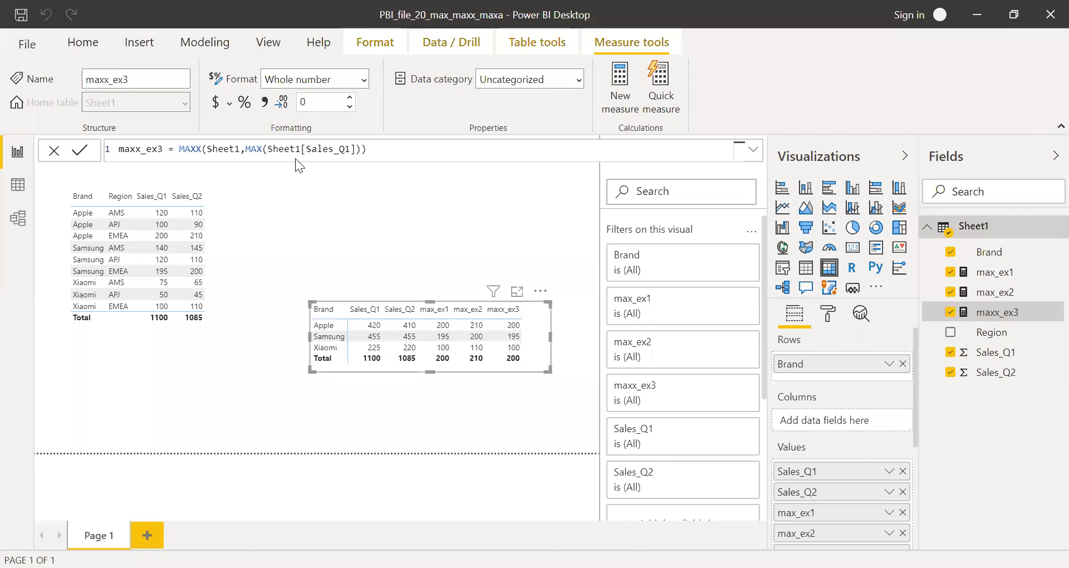
Highlight the inner MAX(Sheet1[Sales_Q1]) expression in maxx_ex3 to review it against the matrix values.
click(247, 150)
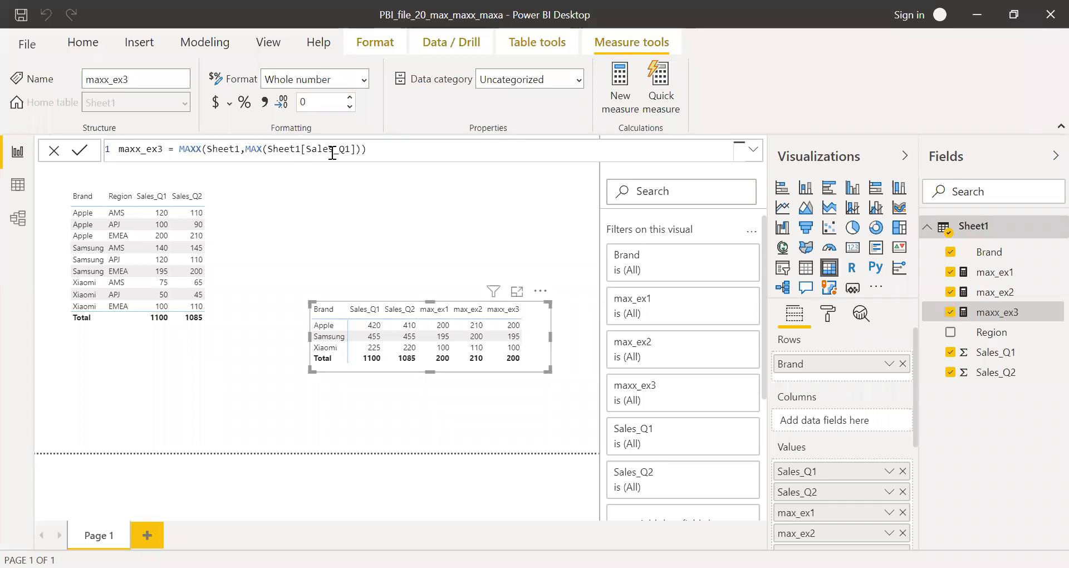
shift+click(356, 149)
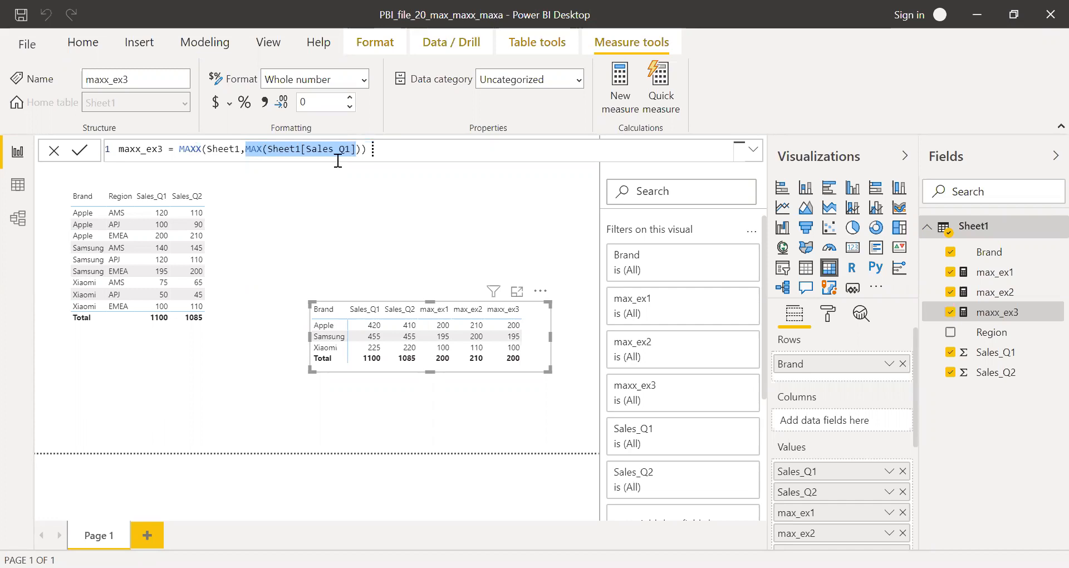
click(390, 208)
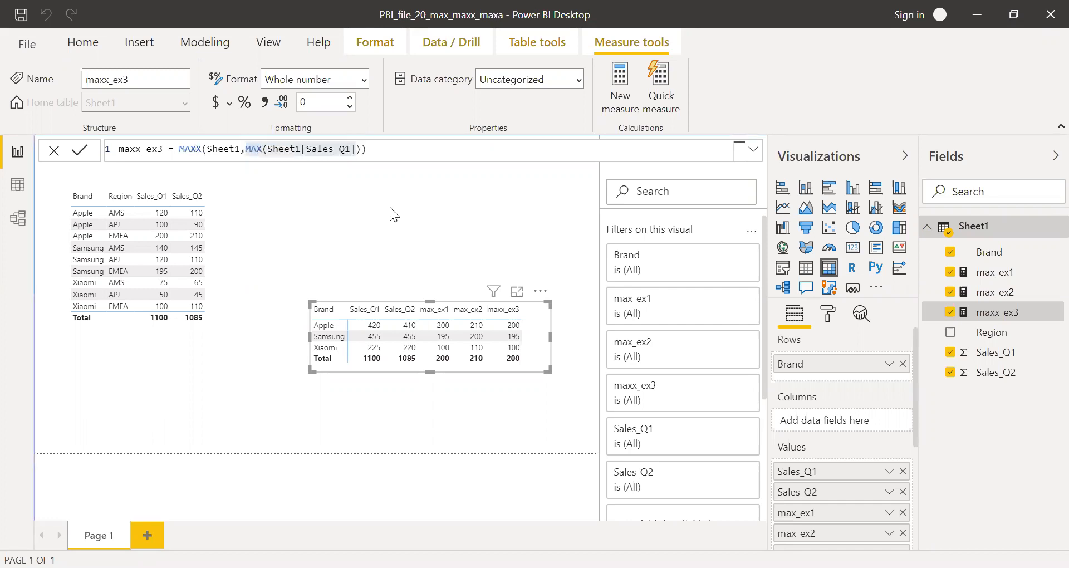